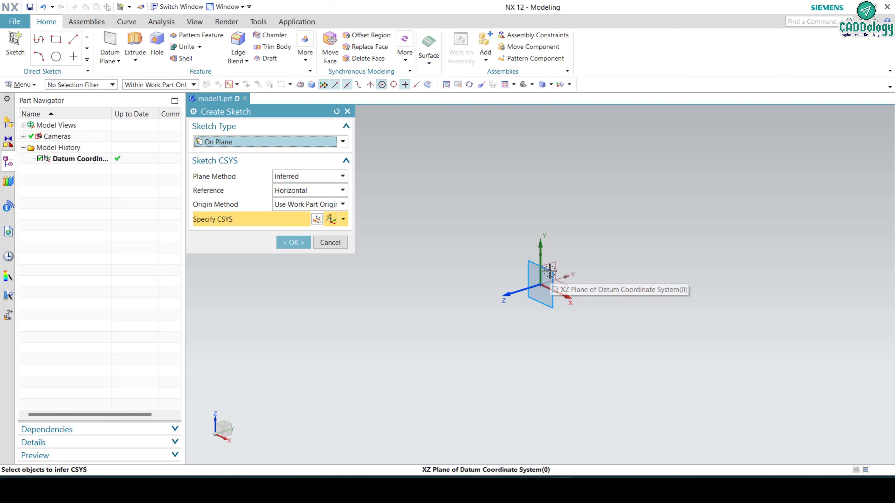
Pick the XZ datum plane and enter a new sketch on it.
left_click(549, 272)
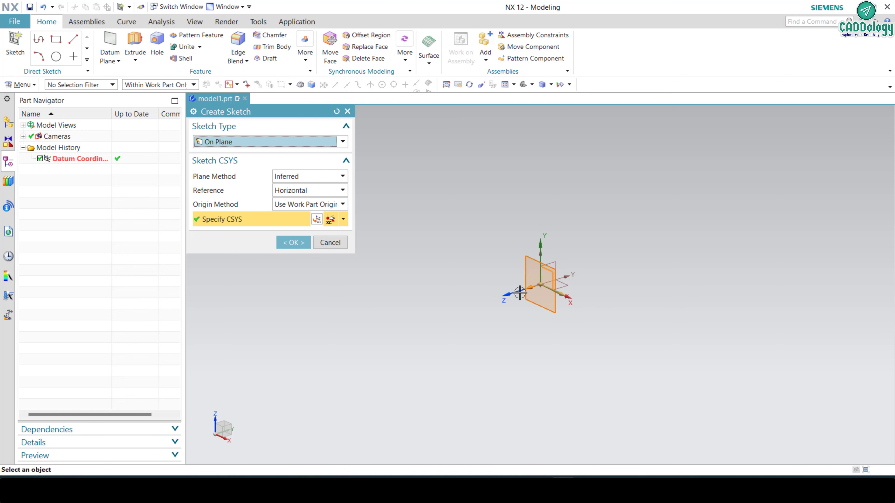
middle_click(520, 292)
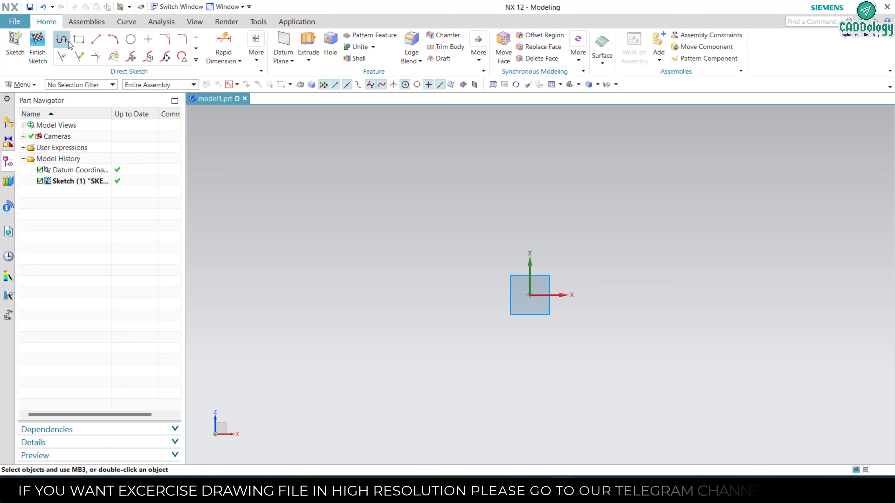
Draw a horizontal line across the origin.
left_click(95, 41)
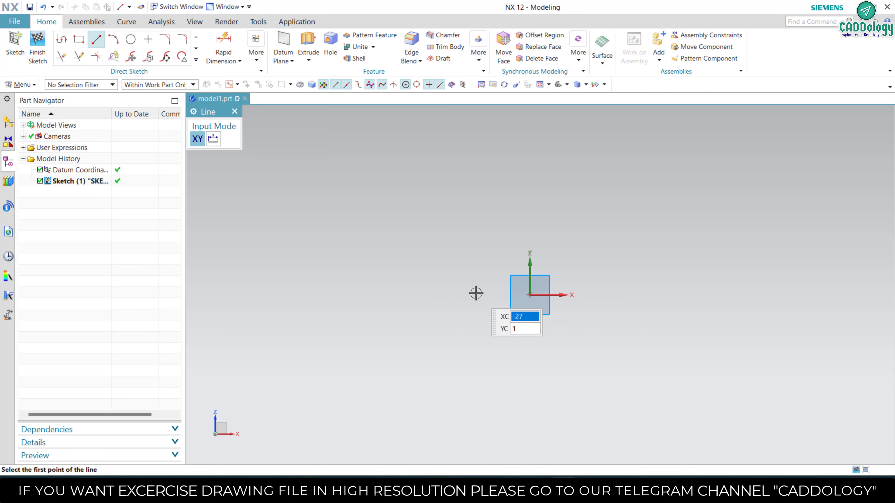
left_click(476, 293)
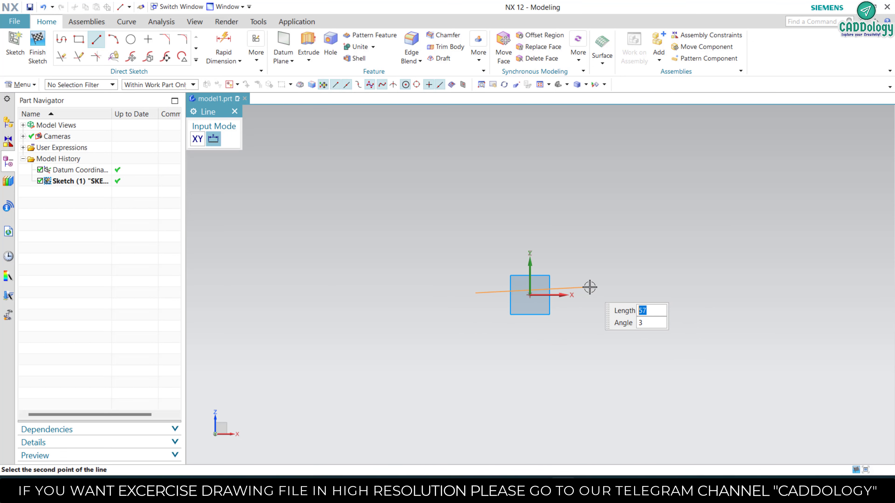
left_click(653, 289)
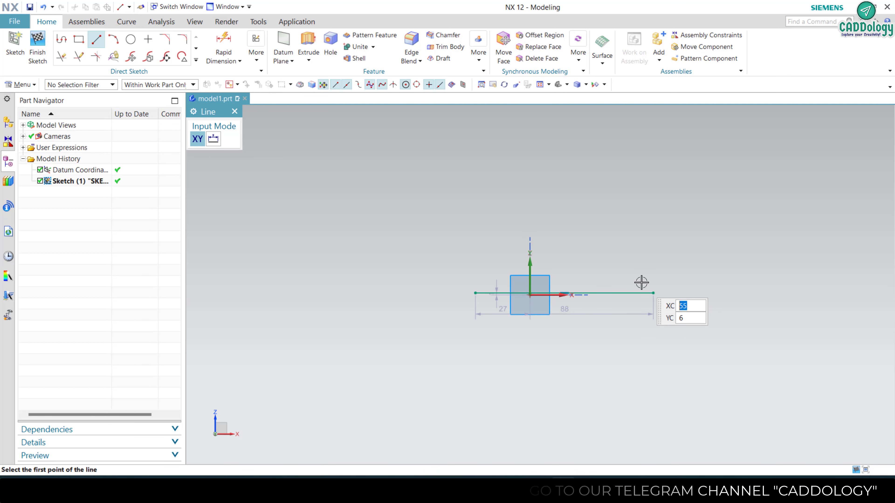
key("Escape")
type("166/2")
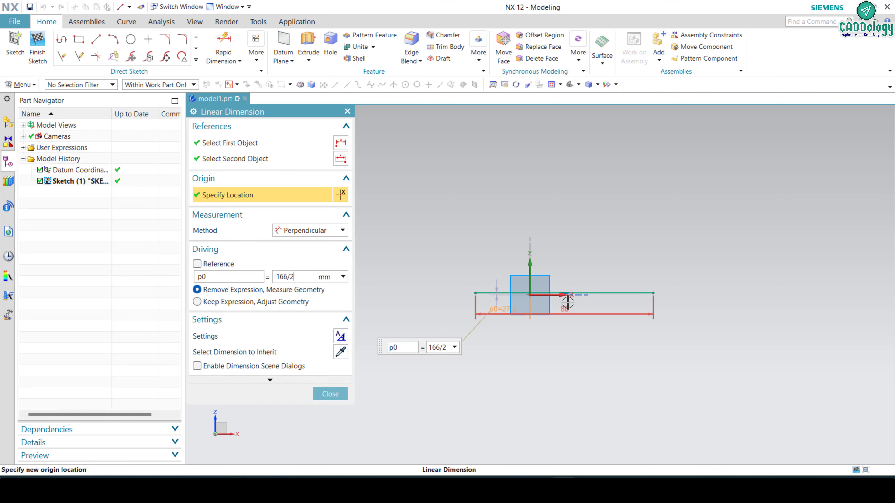
Dimension the line: 83 mm left of the origin, 166 mm long, 0 offset from the X axis.
key("Return")
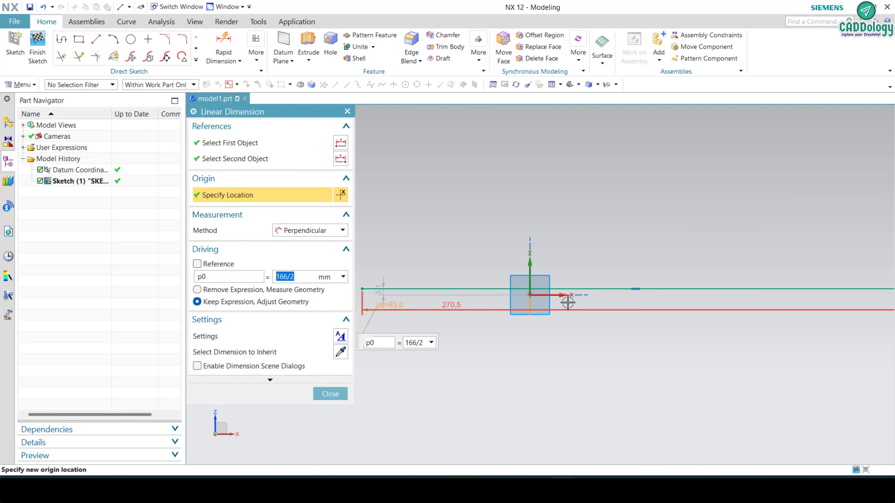
middle_click(462, 343)
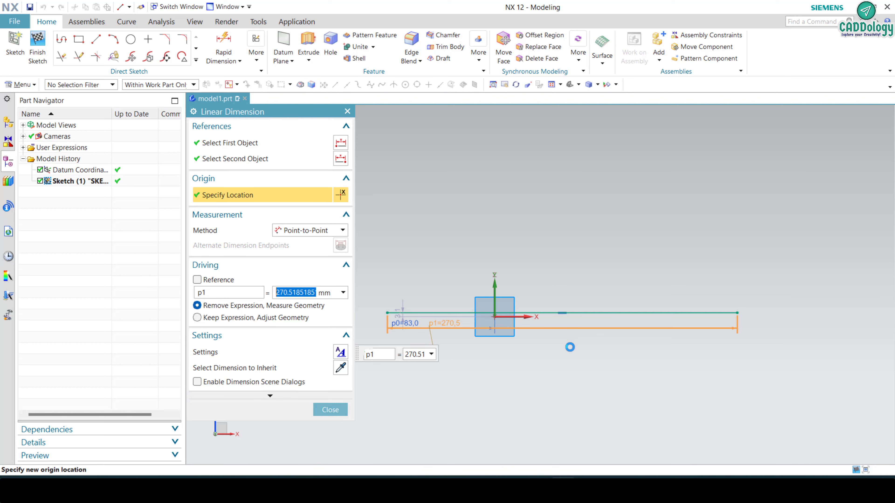
key("Return")
middle_click(565, 343)
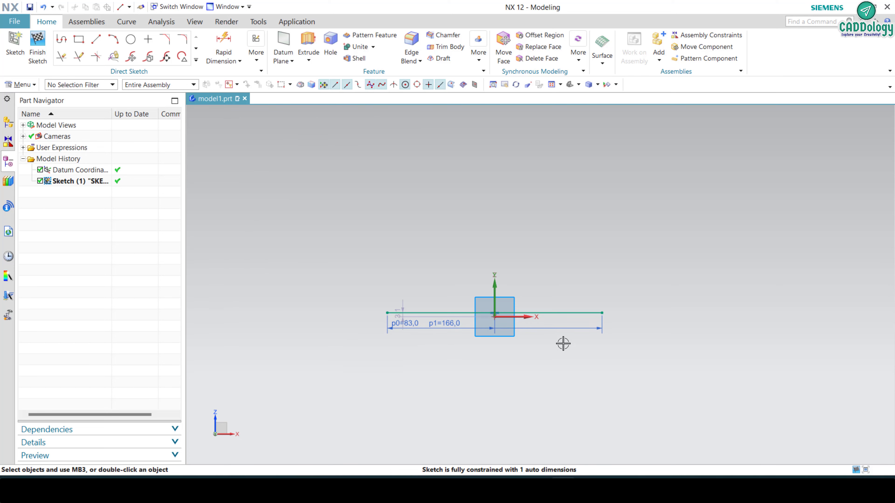
scroll(483, 335, "up", 3)
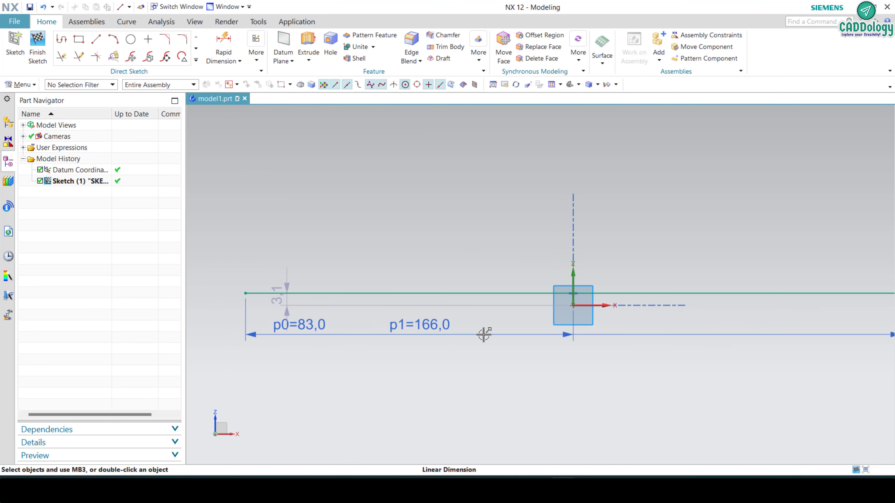
double_click(278, 295)
type("0")
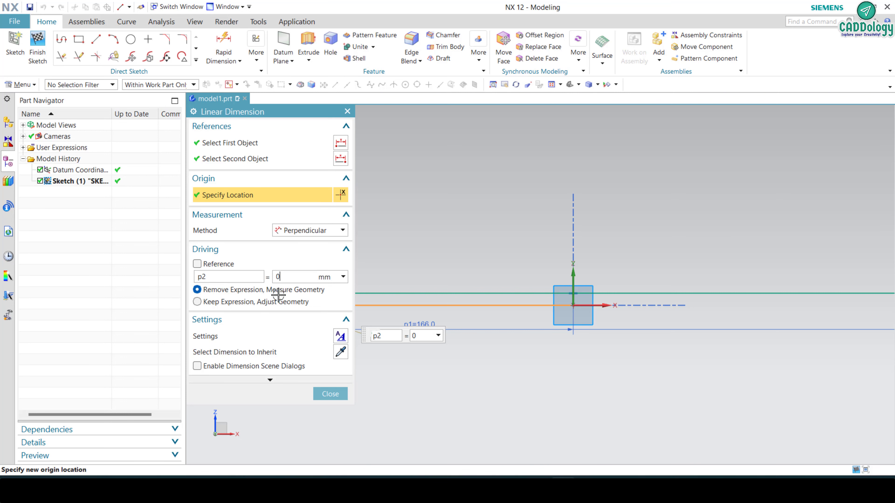
key("Return")
middle_click(425, 256)
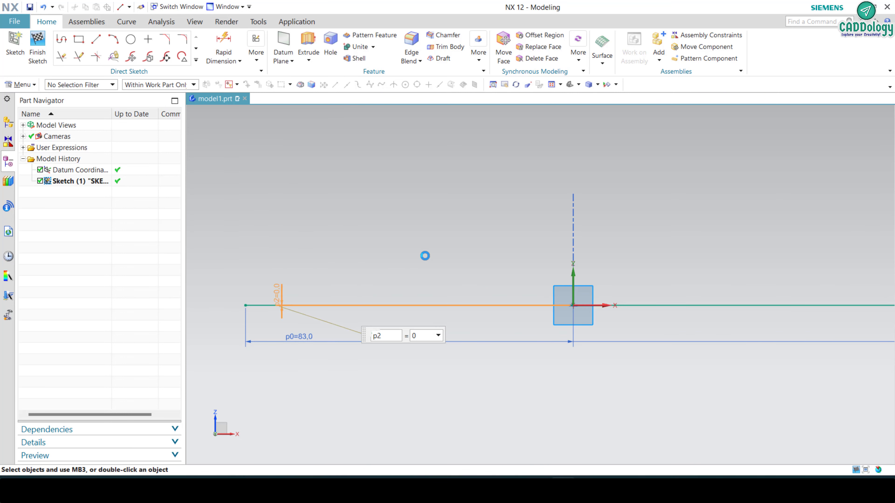
scroll(343, 335, "down", 1)
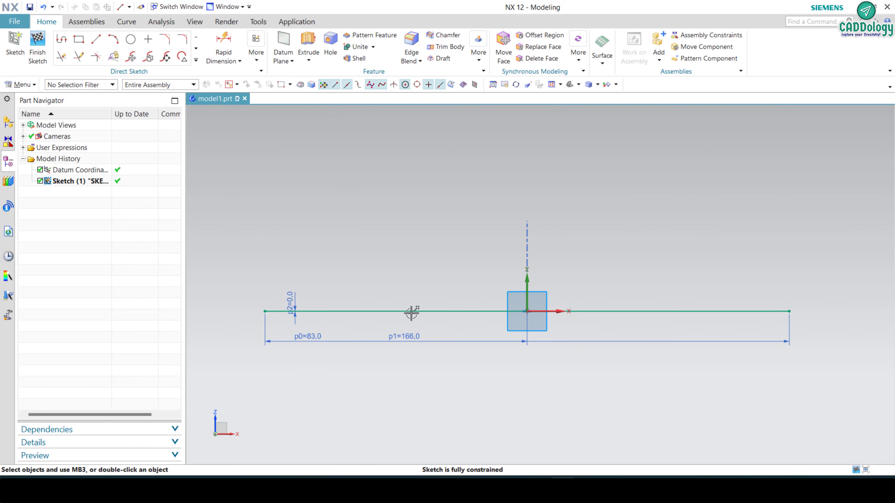
key("r")
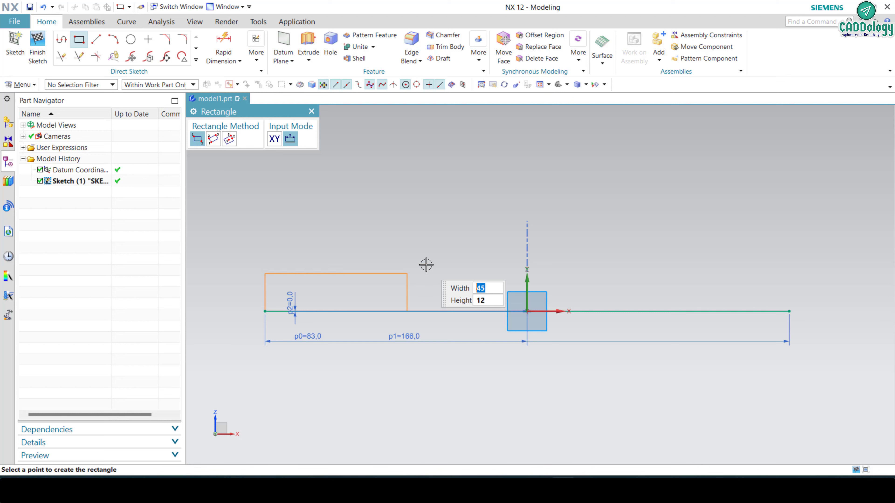
Draw a 45 × 12 rectangle with a 25 × 2 rectangle on its bottom edge.
left_click(425, 267)
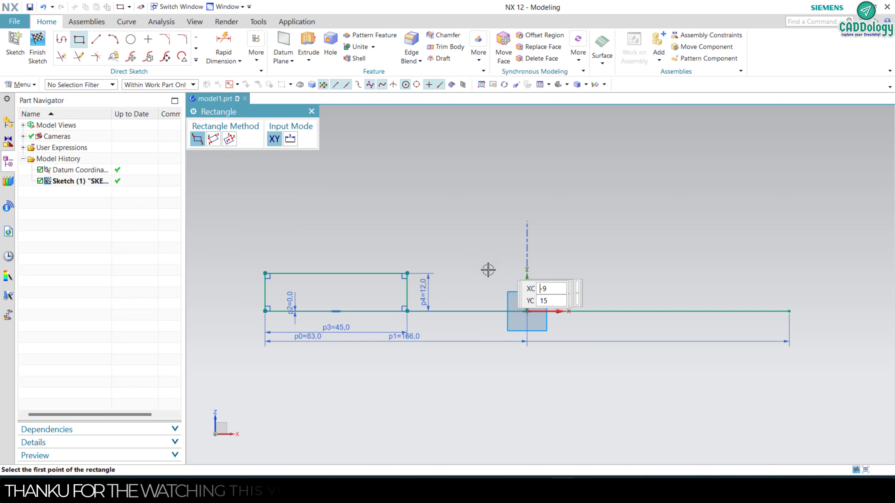
scroll(351, 299, "up", 1)
left_click(297, 313)
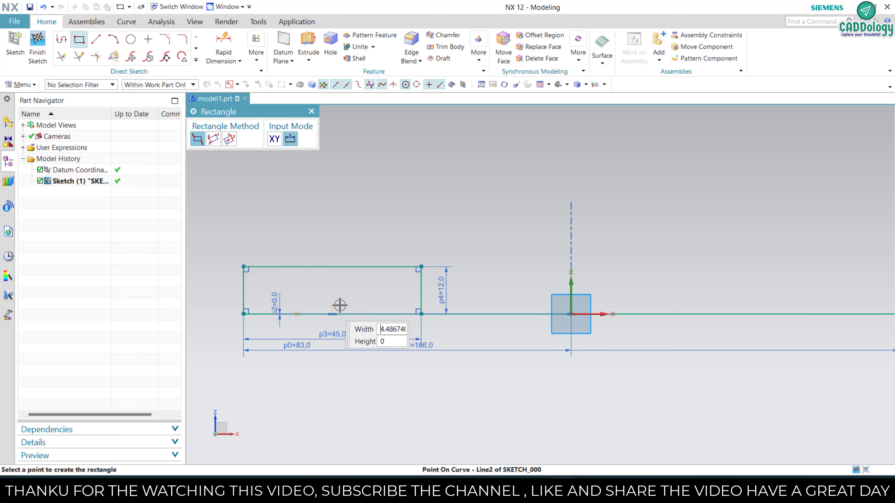
key("Tab")
type("2")
key("Return")
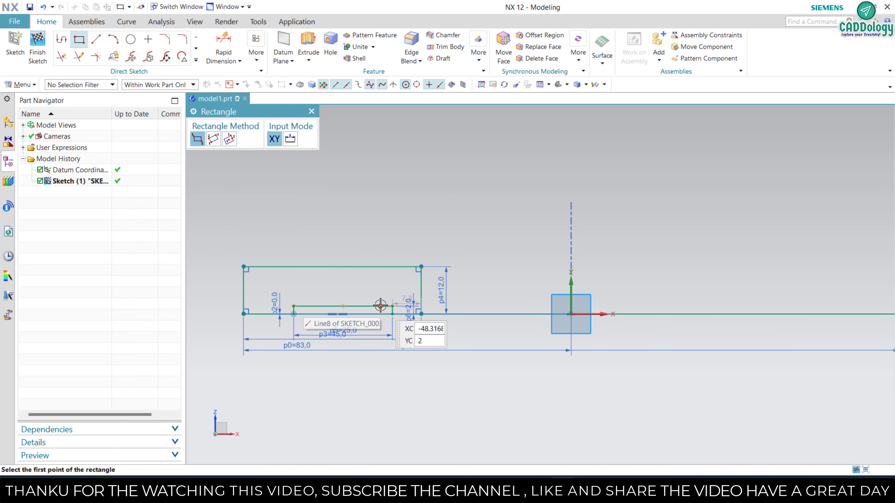
scroll(375, 299, "up", 1)
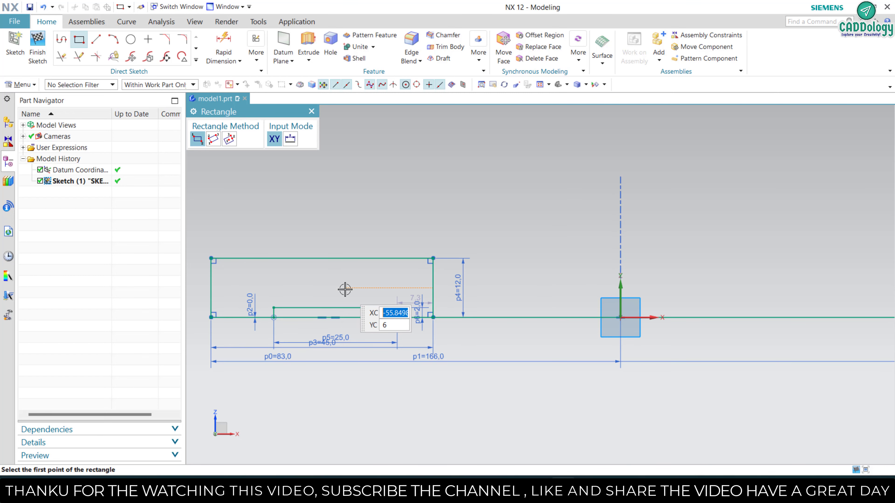
key("Escape")
Set the gap from the small rectangle to the right side to 10 mm.
left_click(415, 298)
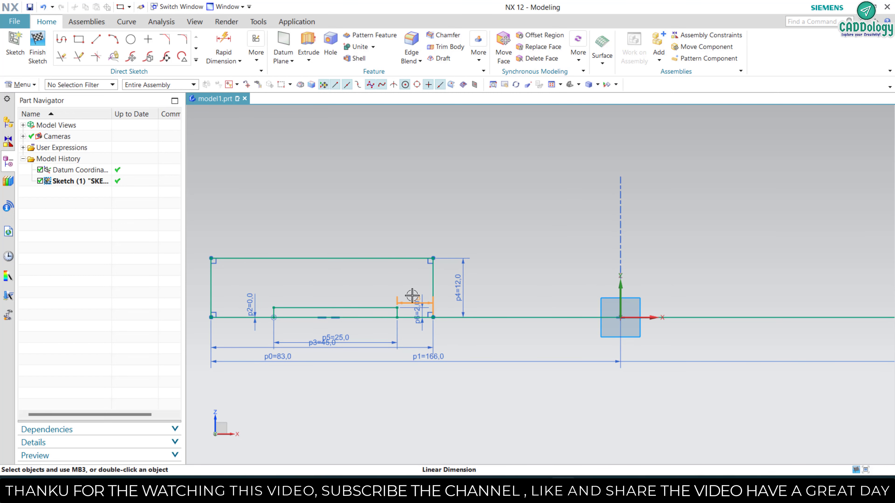
type("10")
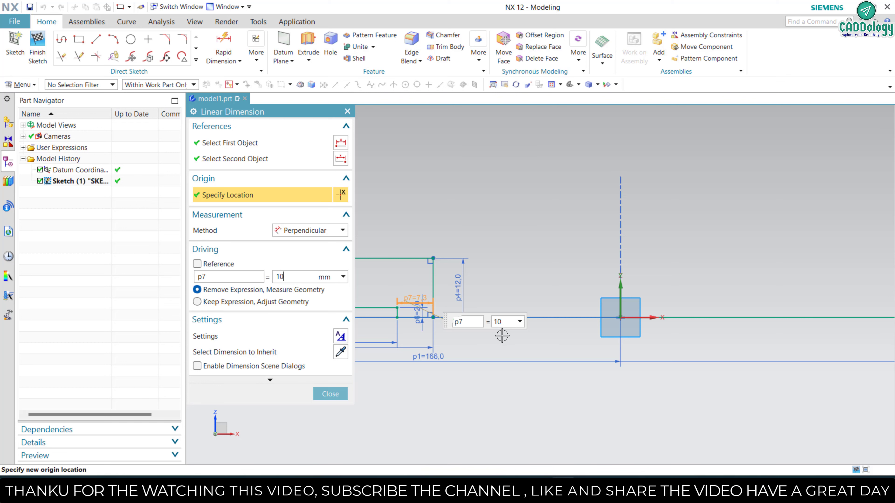
key("Return")
middle_click(552, 282)
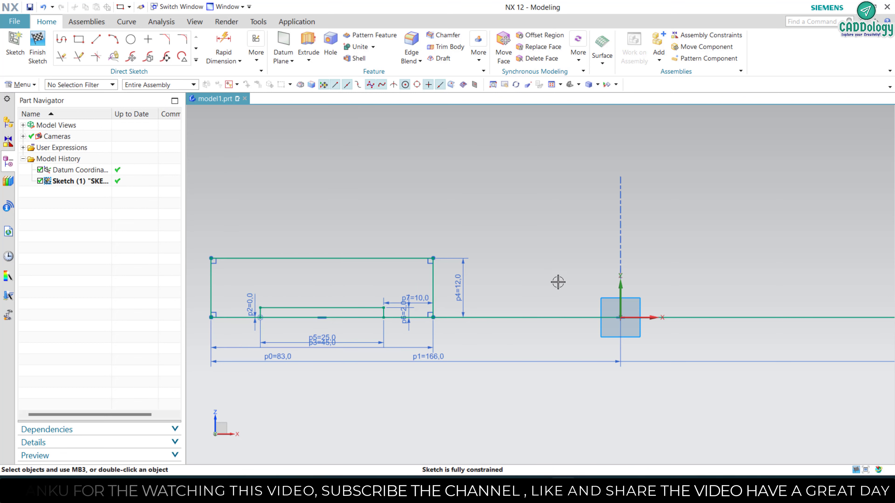
Delete the 166 mm guide line.
middle_click_drag(542, 318, 612, 315, "shift")
left_click(612, 315)
key("ctrl+q")
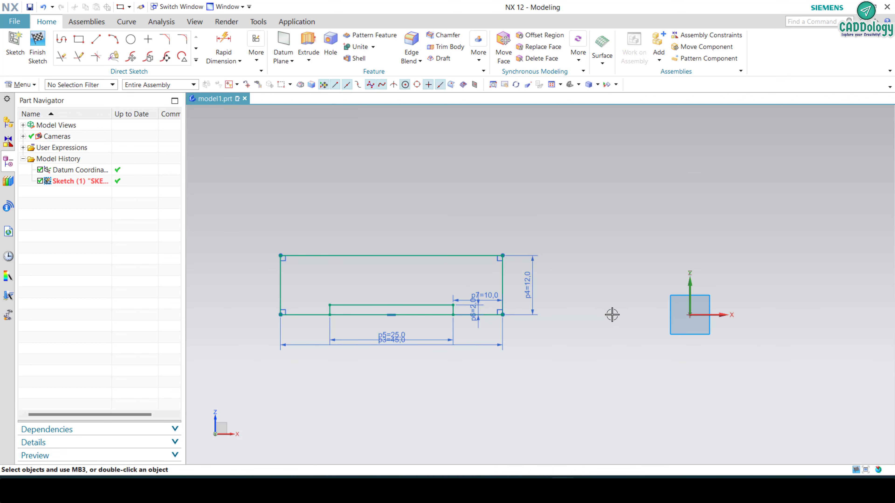
Quick-trim the bottom edge segment under the 25 × 2 rectangle to form a notch.
left_click(62, 59)
left_click(403, 316)
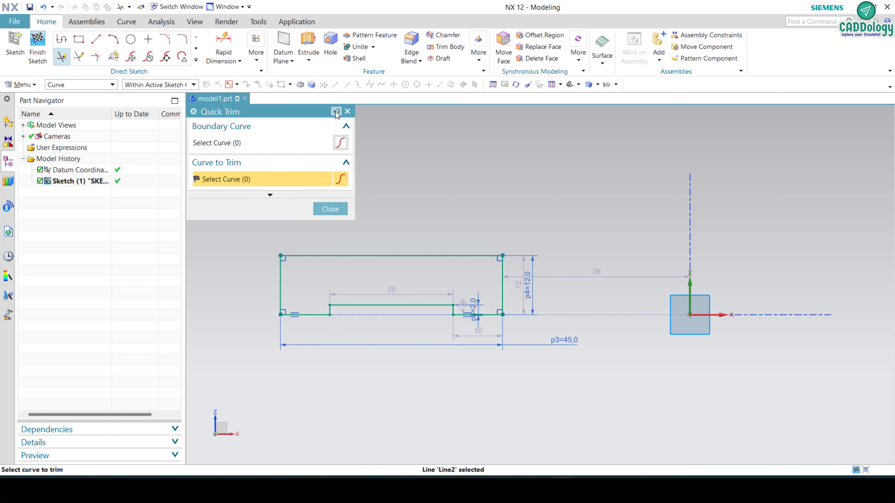
left_click(347, 112)
scroll(363, 341, "down", 1)
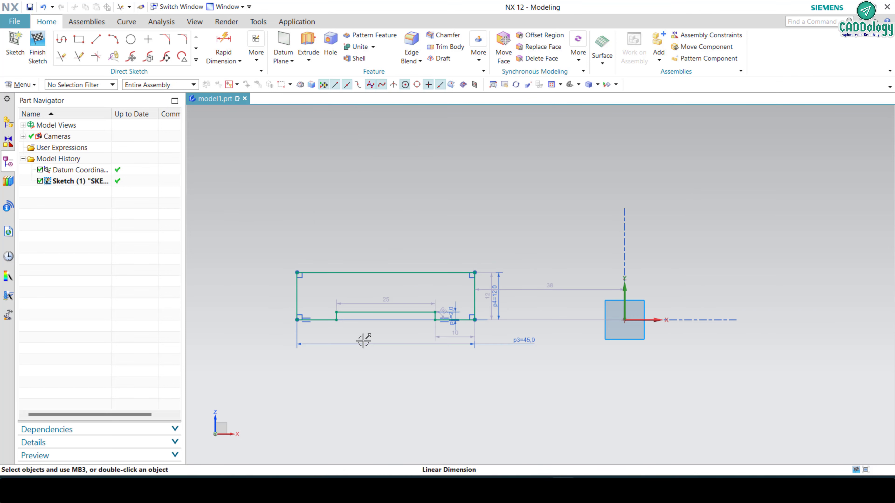
scroll(363, 340, "down", 1)
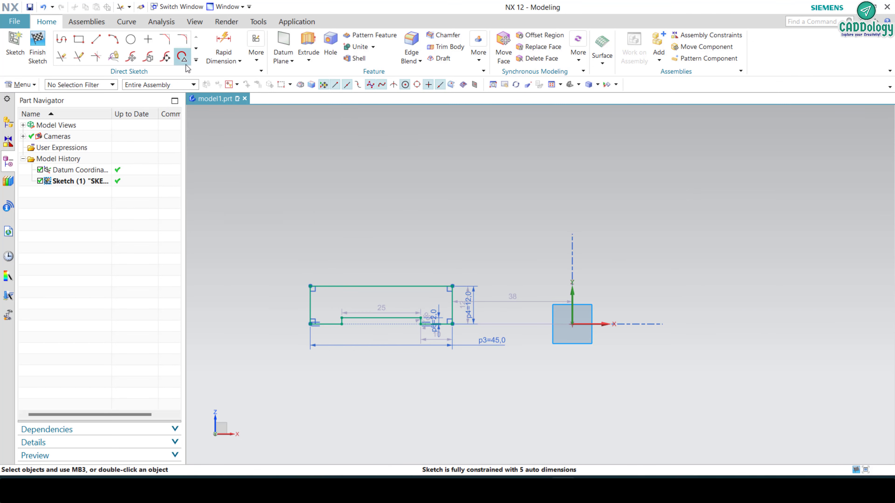
left_click(196, 62)
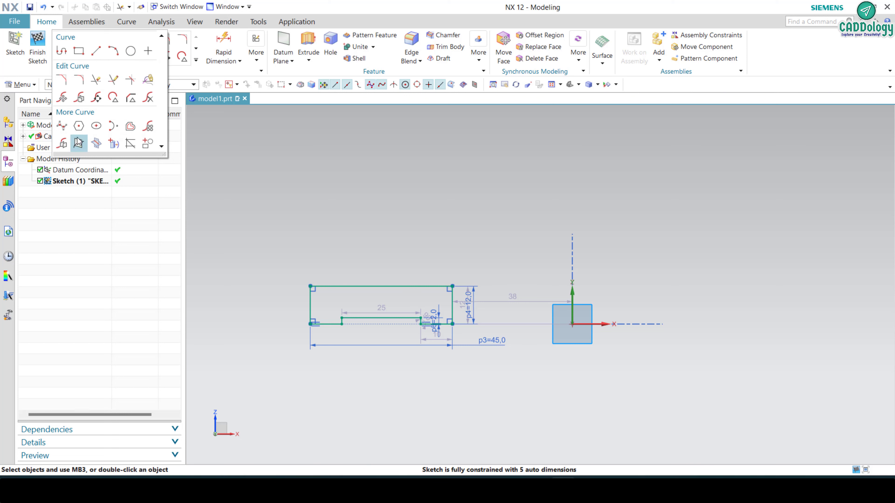
Select the notched profile's curves for mirroring.
left_click(63, 143)
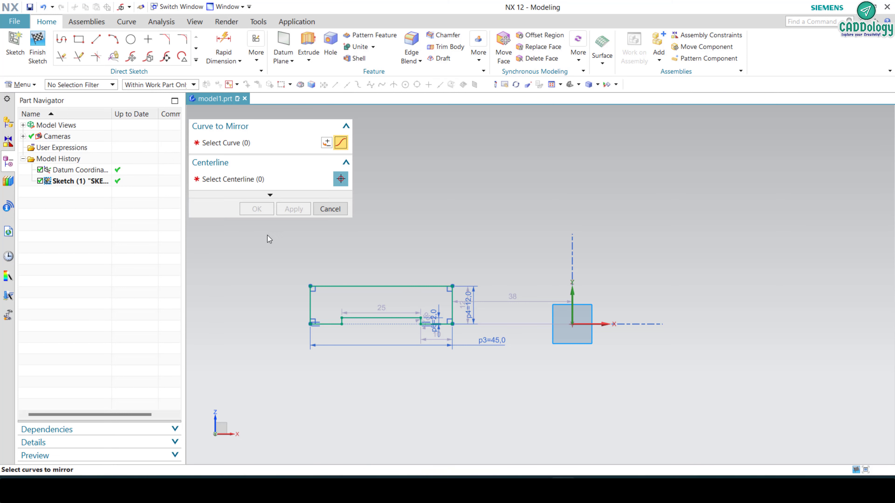
left_click(312, 302)
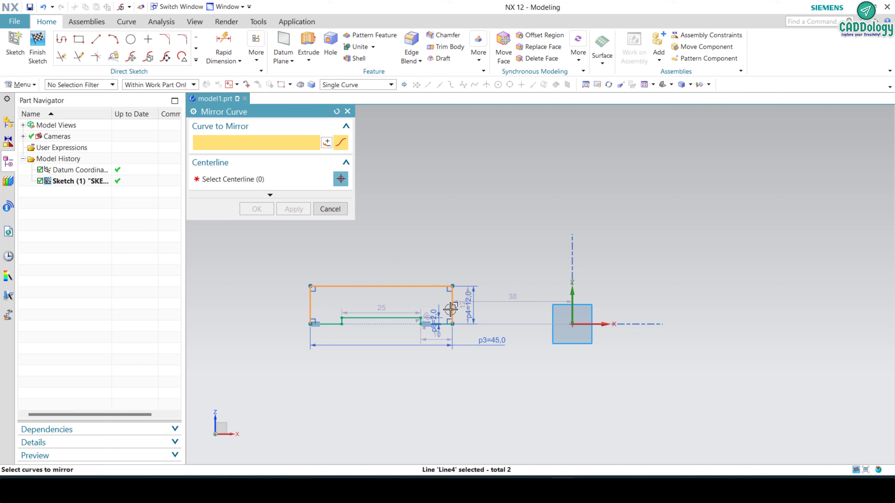
left_click(394, 317)
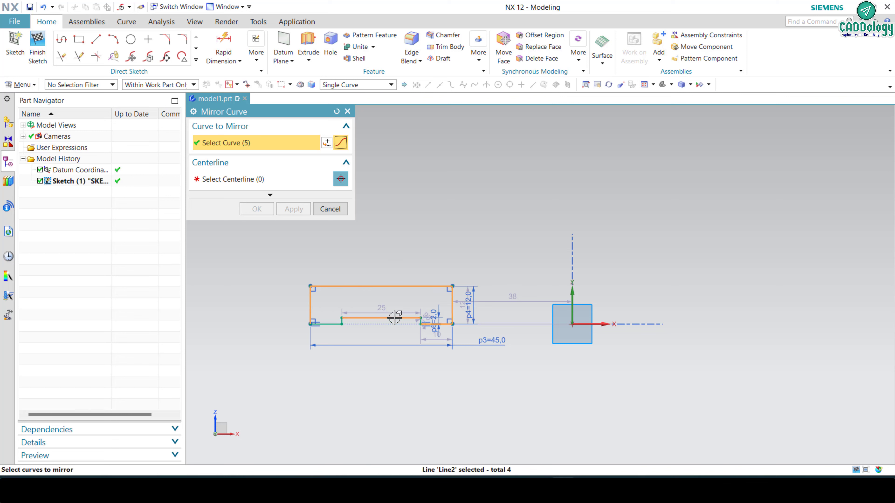
left_click(328, 324)
scroll(341, 321, "up", 2)
scroll(343, 317, "up", 2)
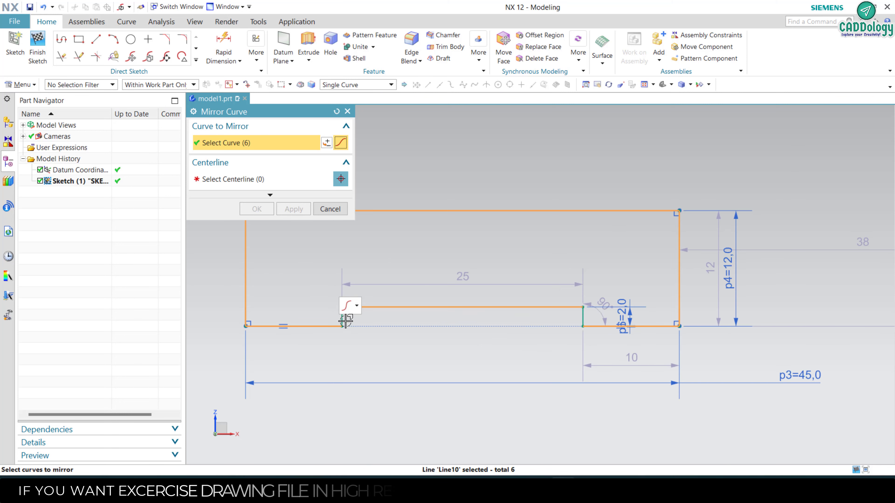
scroll(343, 316, "up", 1)
left_click(342, 316)
left_click(583, 315)
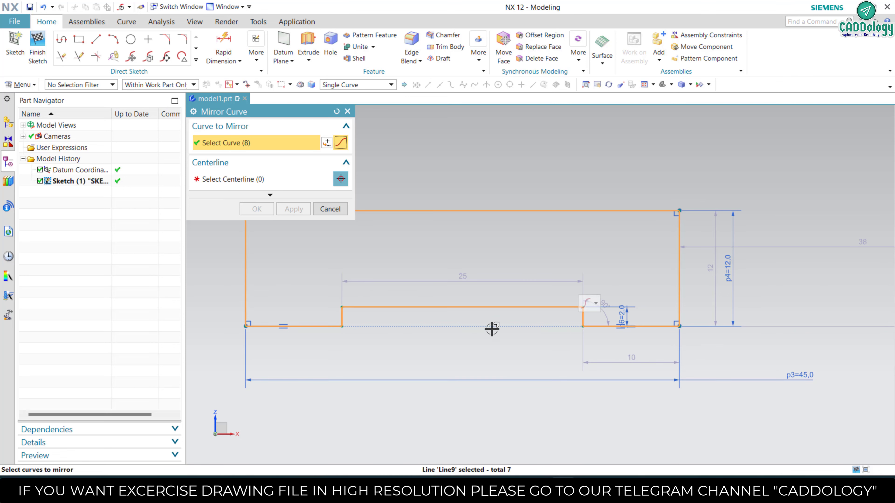
scroll(439, 326, "down", 2)
scroll(439, 326, "down", 1)
Mirror the selected curves across the vertical datum axis.
left_click(254, 179)
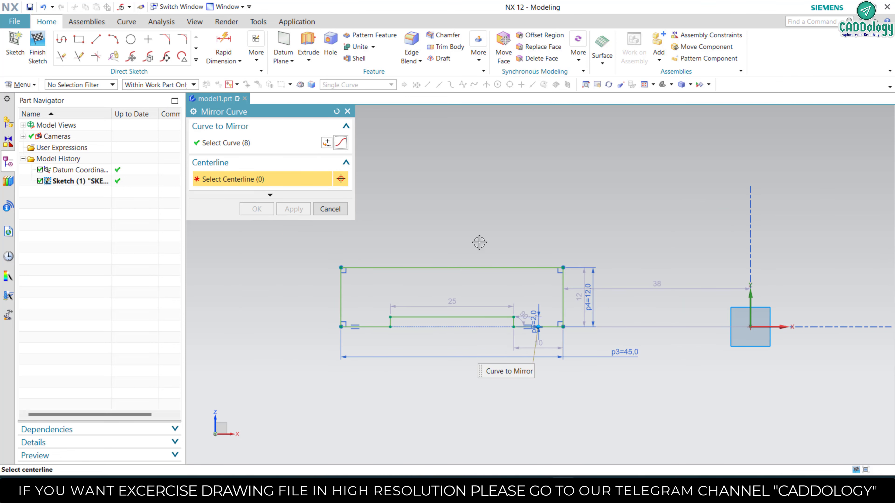
scroll(670, 256, "down", 2)
left_click(654, 260)
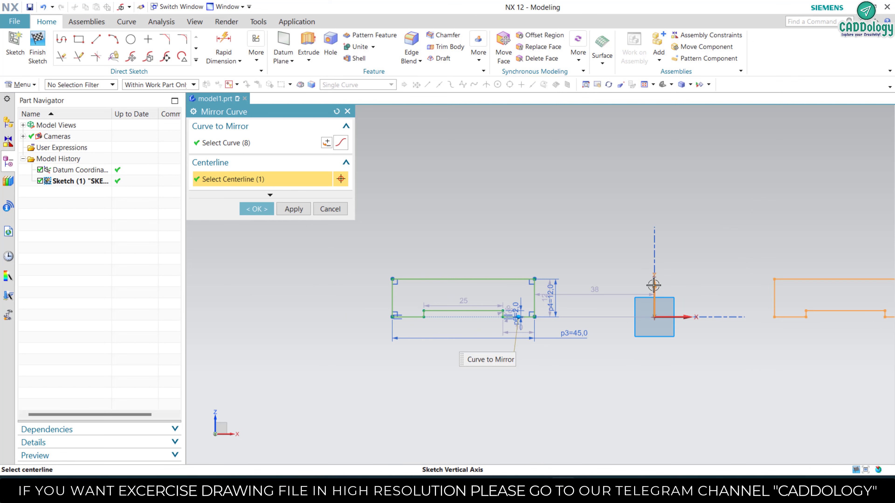
left_click(263, 211)
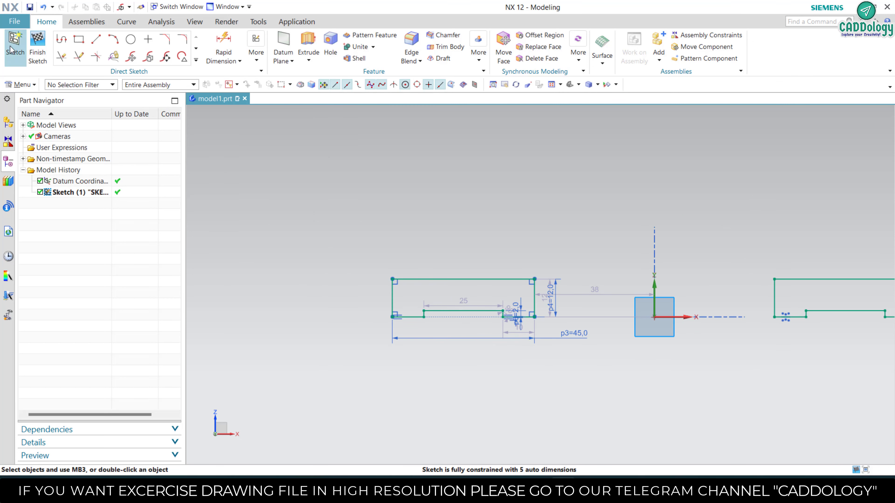
Finish the sketch and extrude both profiles 71 mm in the reversed direction.
left_click(37, 45)
middle_click_drag(444, 304, 538, 232)
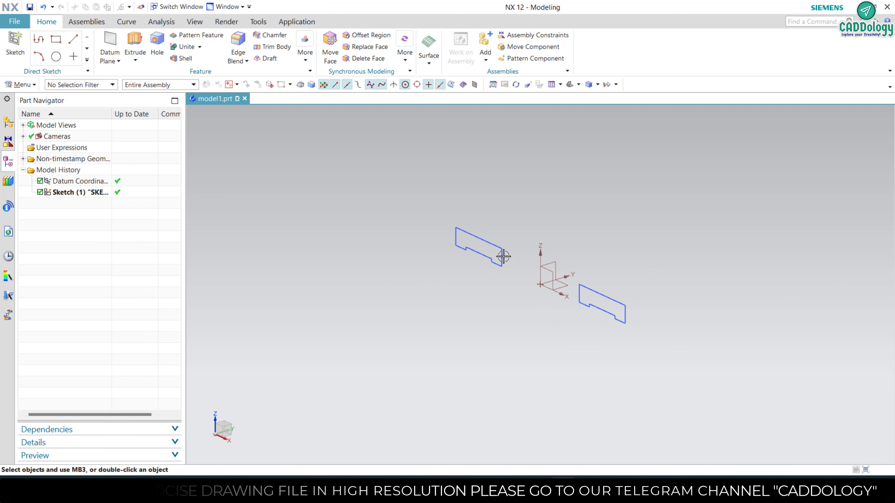
scroll(539, 232, "up", 2)
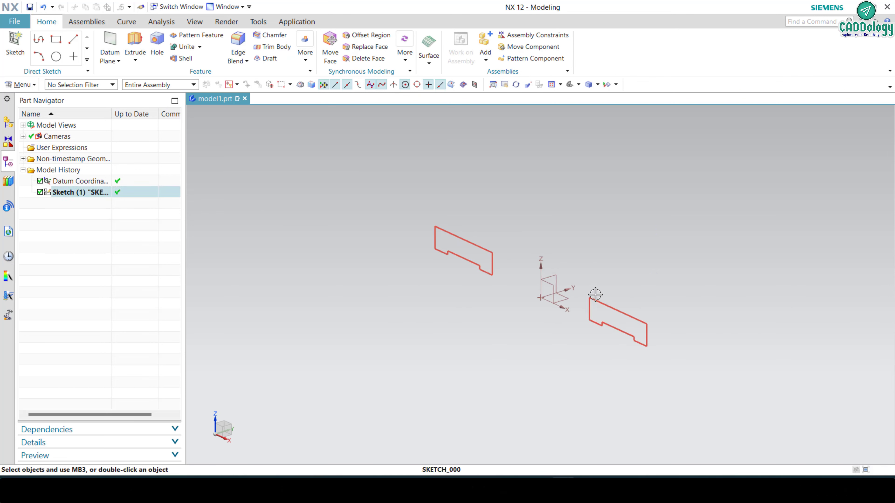
left_click(139, 38)
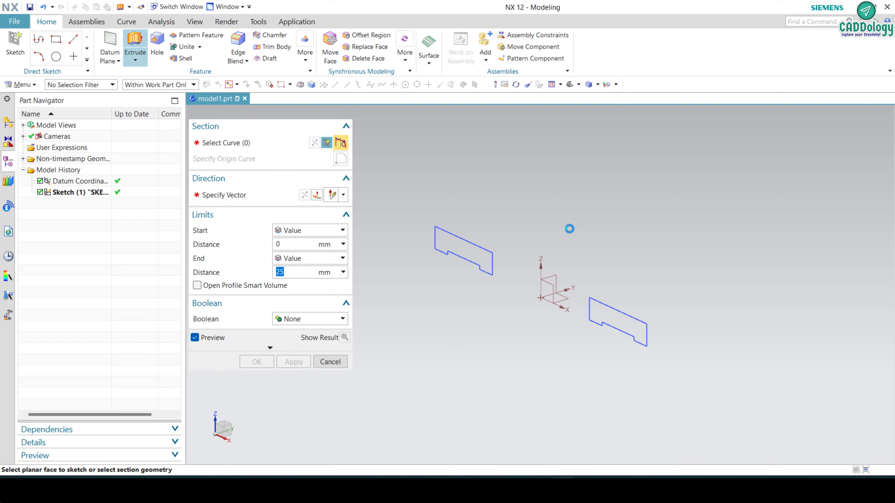
left_click(462, 237)
type("71")
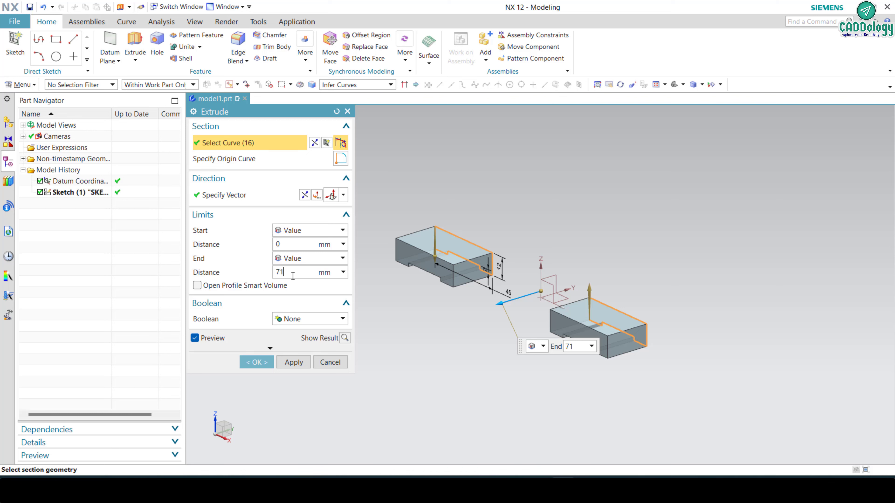
key("Return")
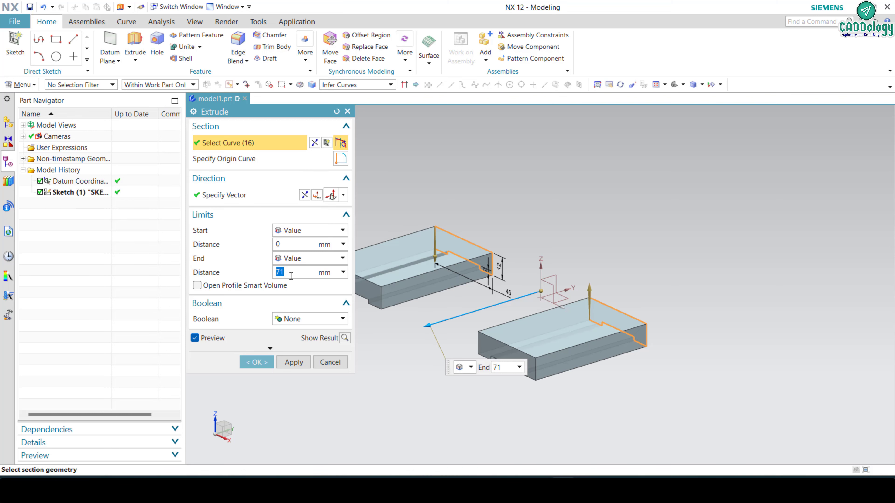
left_click(305, 195)
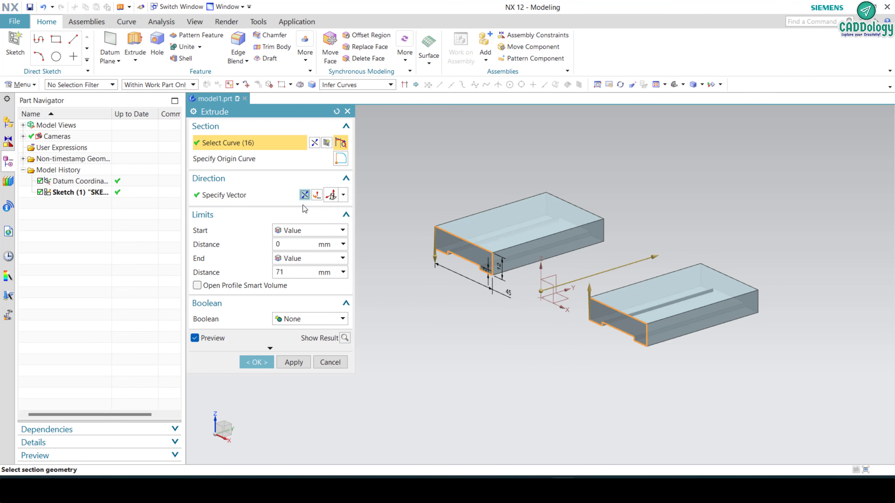
left_click(257, 362)
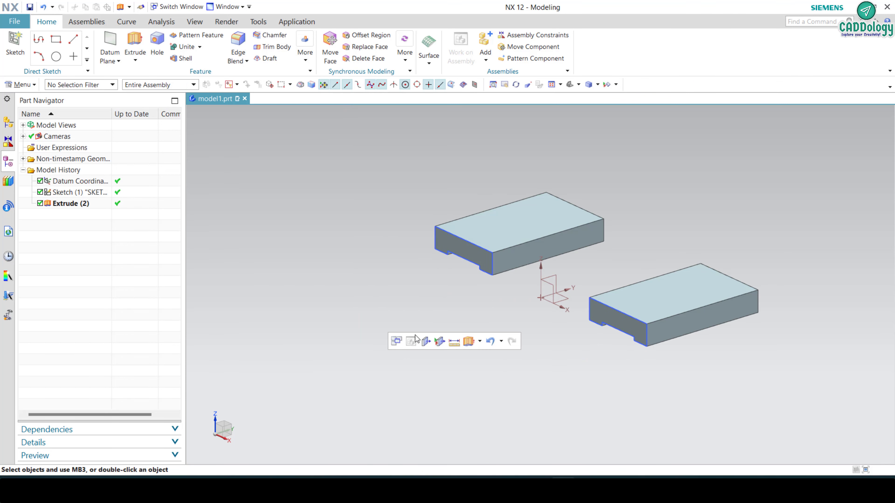
Create a datum plane offset -5 mm from the left block's end face.
left_click(469, 259)
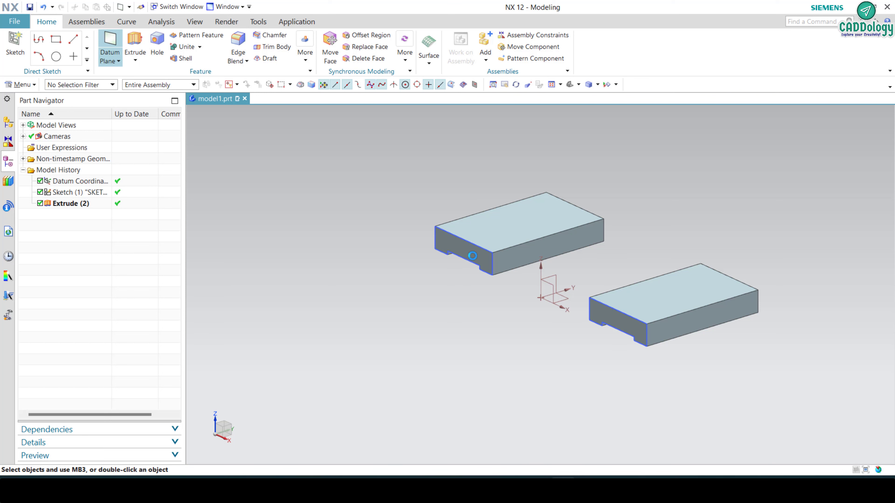
left_click(458, 268)
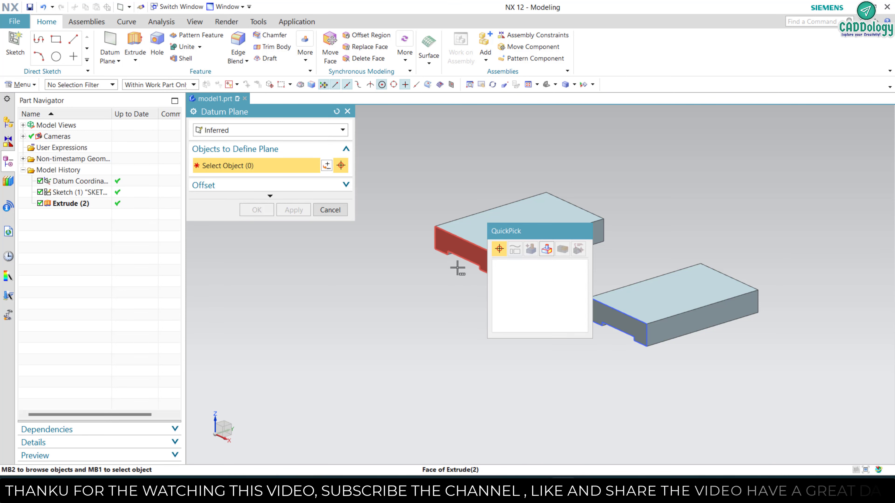
left_click(500, 266)
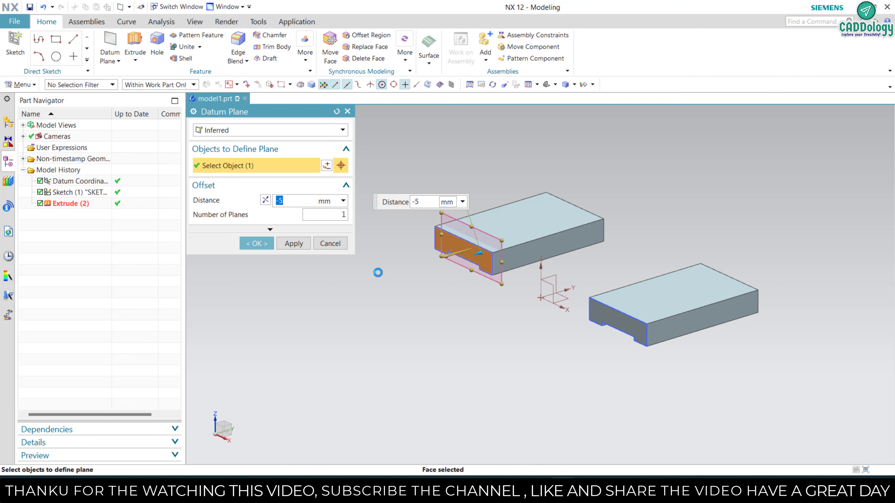
left_click(257, 244)
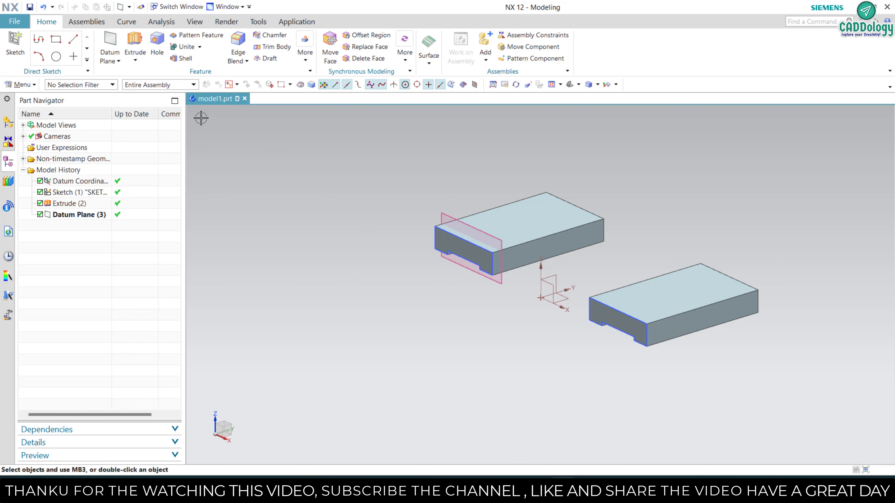
left_click(14, 42)
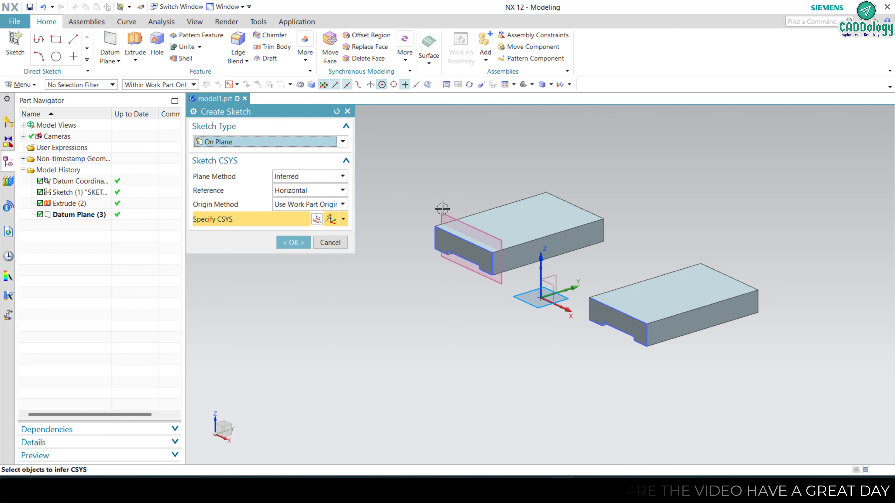
Start a sketch on the new datum plane and draw the left 10 × 53 upright.
left_click(430, 205)
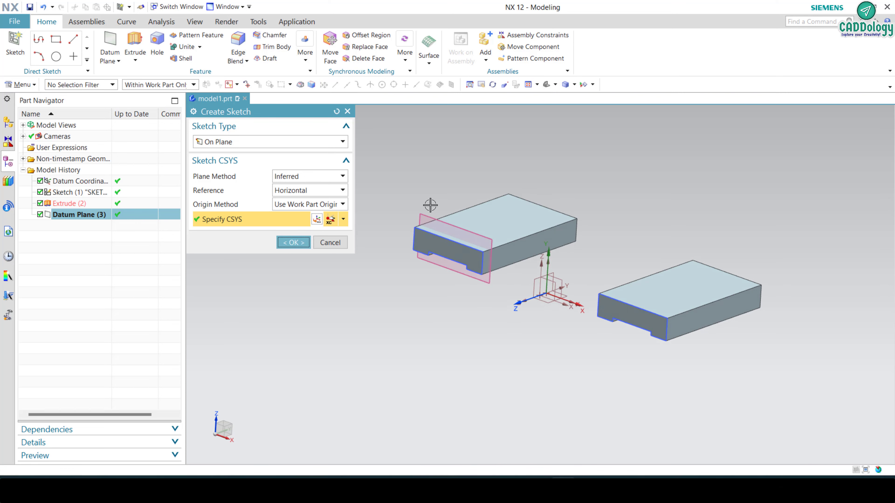
middle_click(431, 205)
scroll(478, 204, "up", 3)
scroll(429, 229, "down", 2)
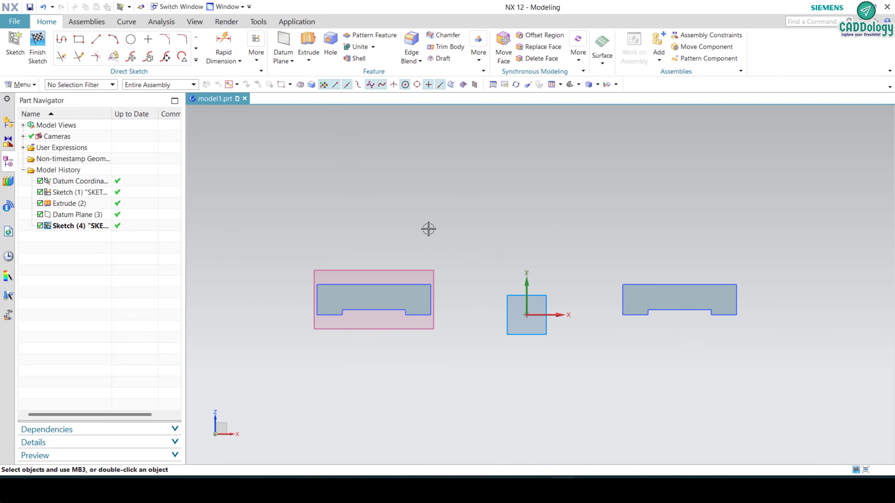
scroll(451, 220, "up", 1)
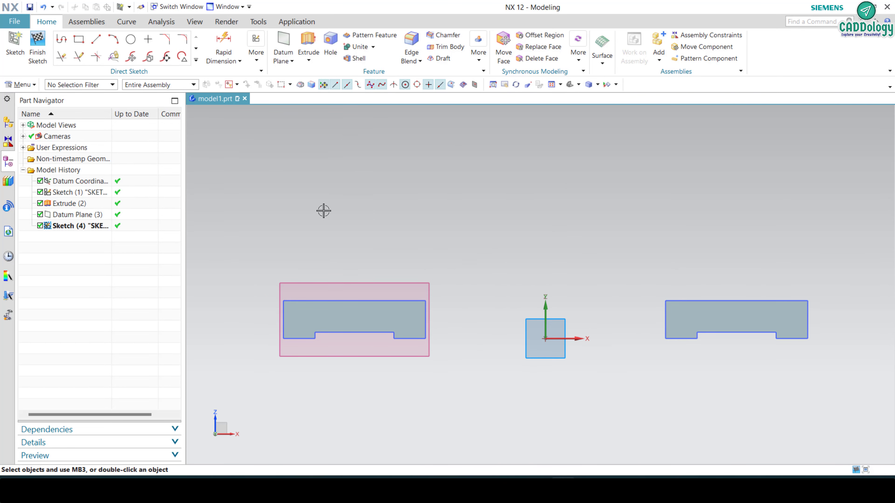
left_click(425, 301)
type("10")
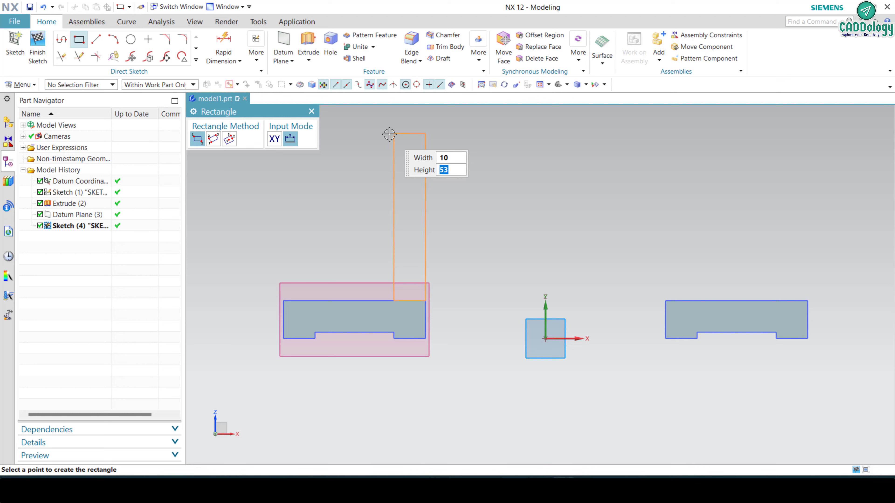
key("Return")
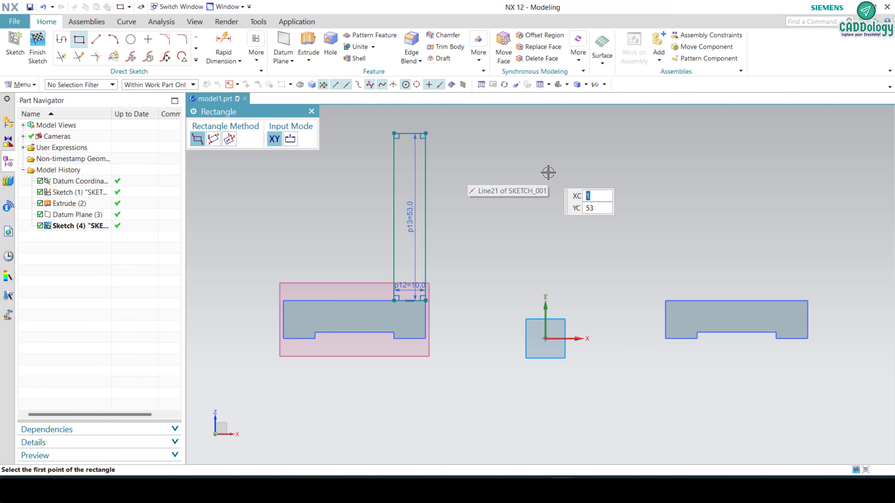
key("Escape")
Draw the right 10 × 53 upright on the right block's top edge.
key("r")
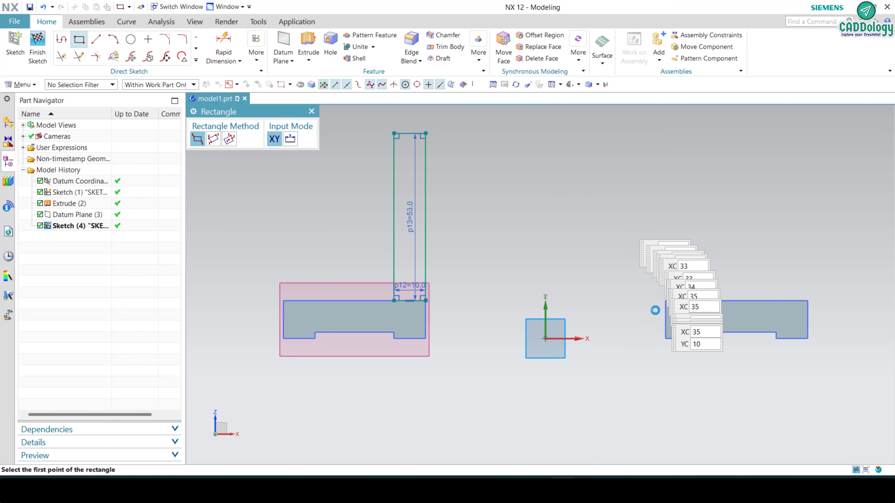
left_click(665, 301)
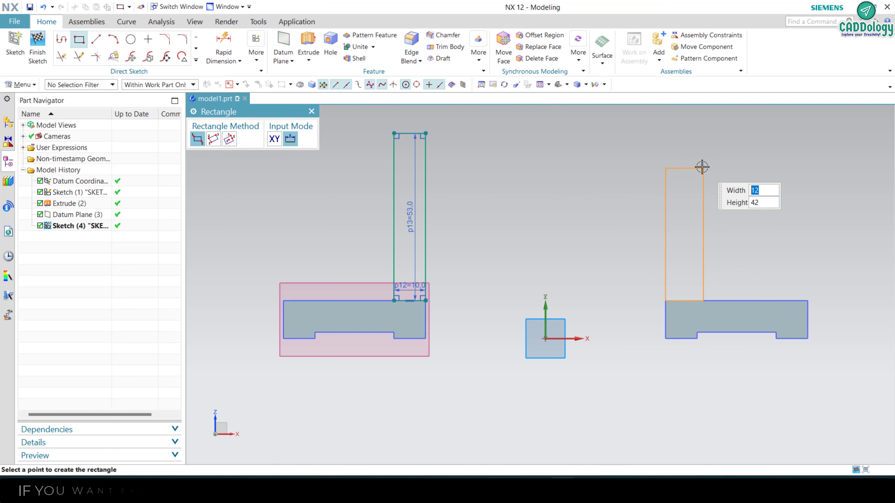
type("10")
key("Tab")
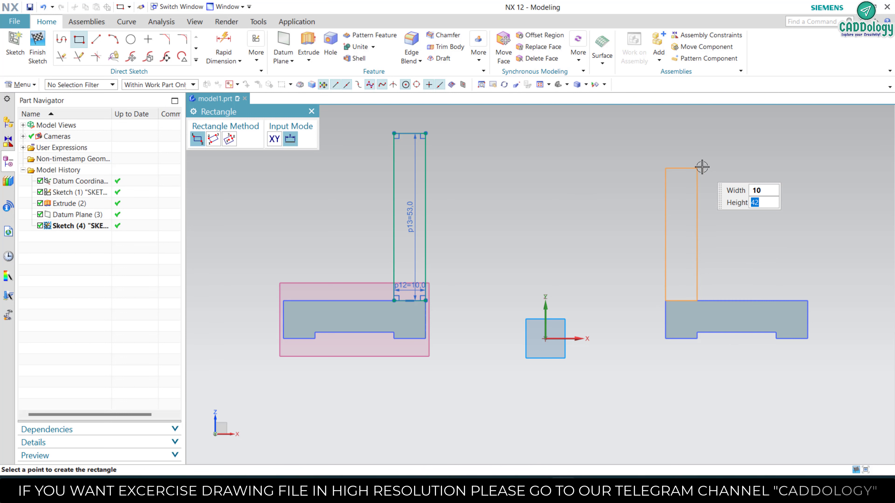
type("53")
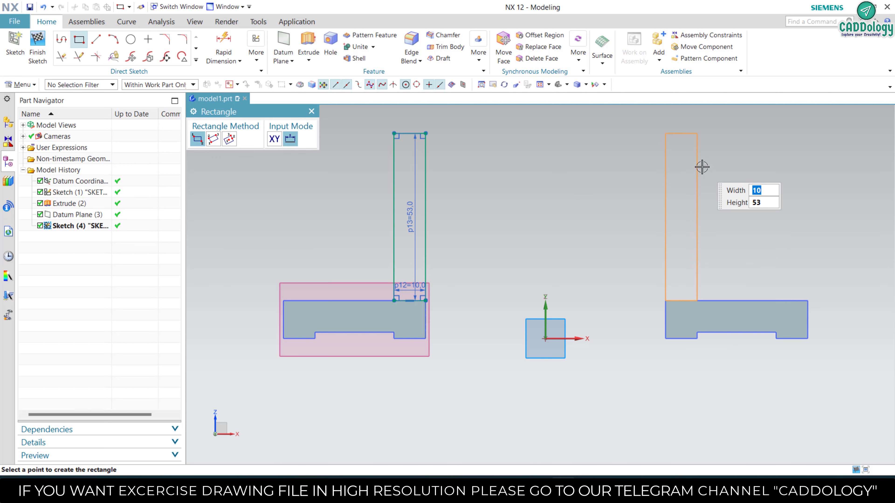
key("Return")
key("Escape")
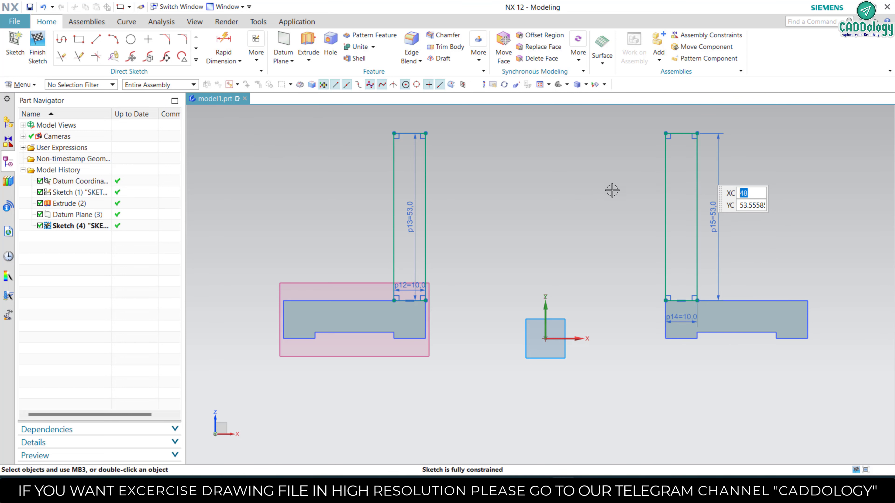
Bridge the two uprights with a 76 × 10 bar across their tops.
key("r")
key("Escape")
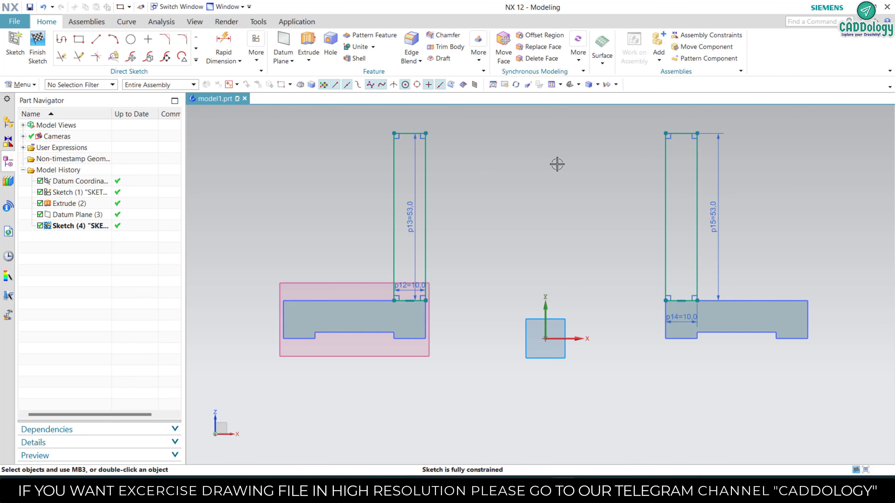
key("r")
left_click(426, 133)
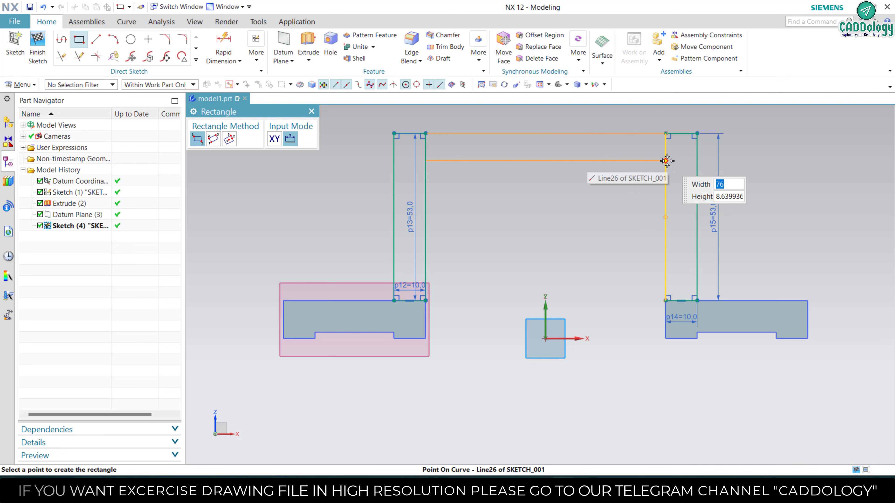
key("Tab")
type("10")
key("Return")
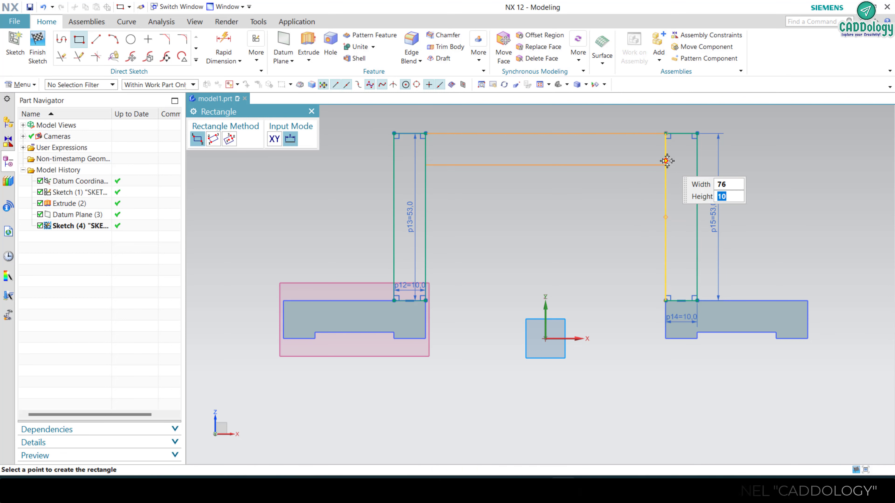
right_click(667, 161)
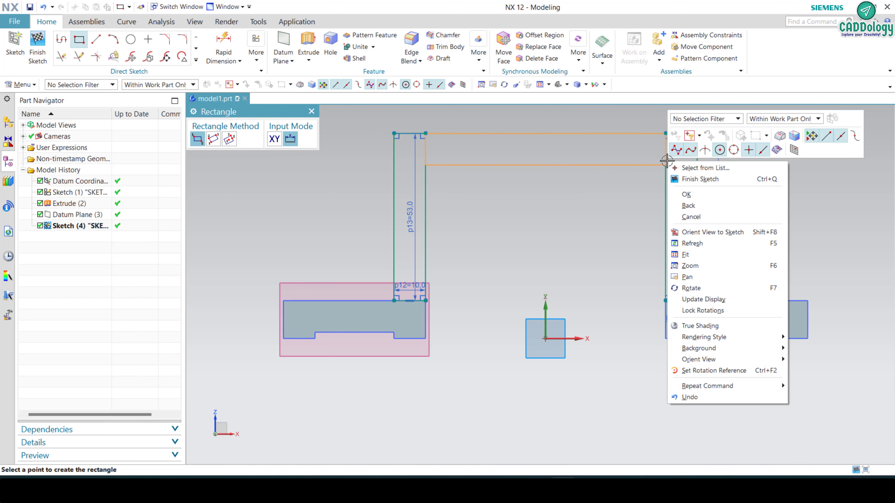
left_click(687, 193)
key("Escape")
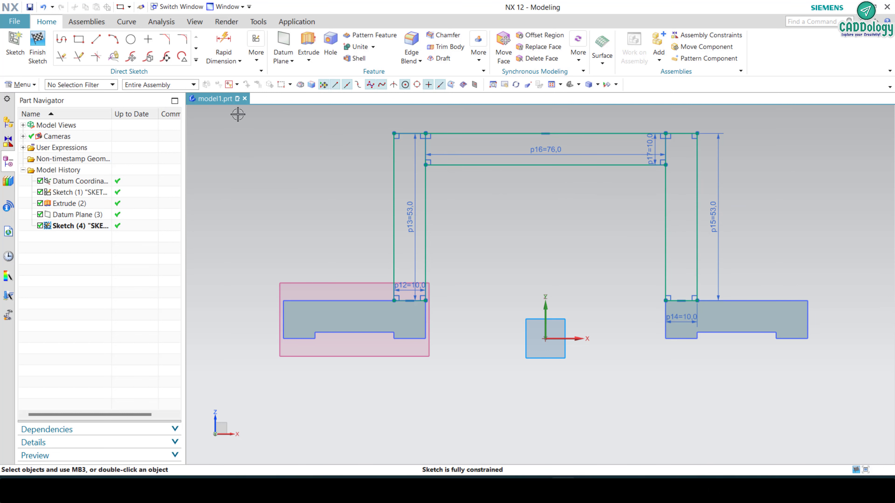
Quick-trim the overlapping bar-leg segments, accepting the Update Sketch warning.
left_click(61, 56)
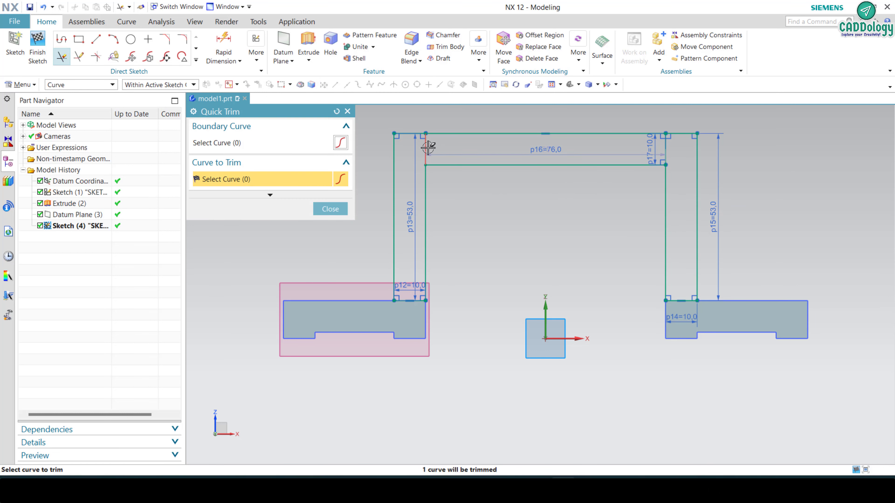
left_click(664, 148)
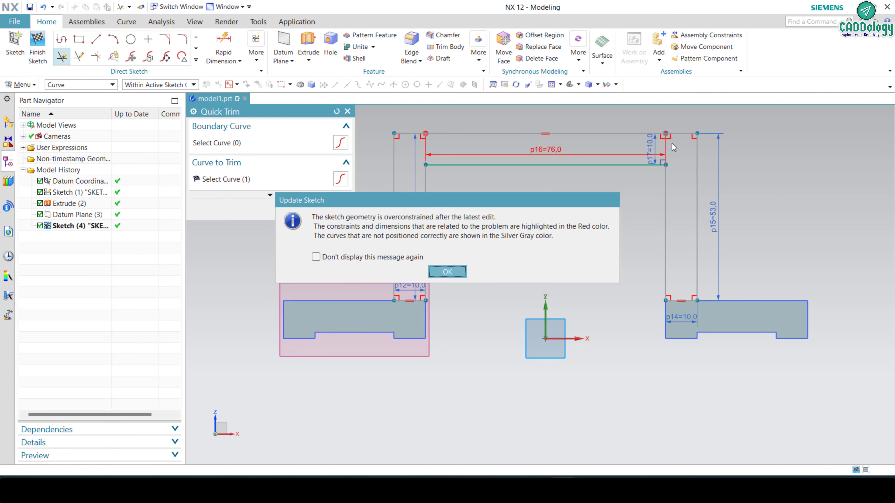
left_click(457, 274)
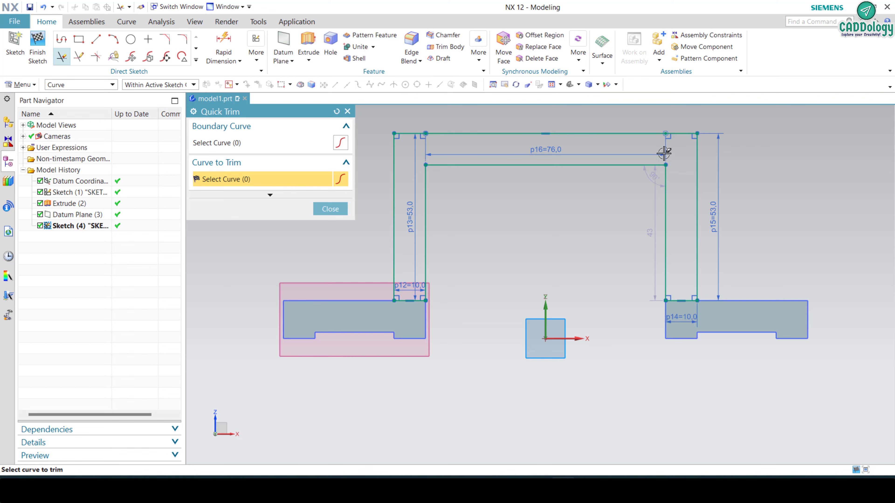
scroll(557, 142, "up", 1)
scroll(607, 232, "down", 1)
middle_click(500, 204)
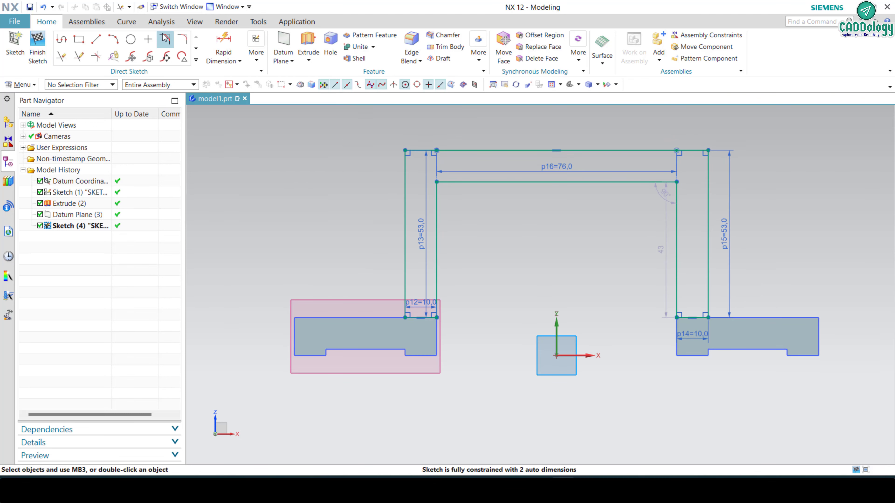
left_click(182, 39)
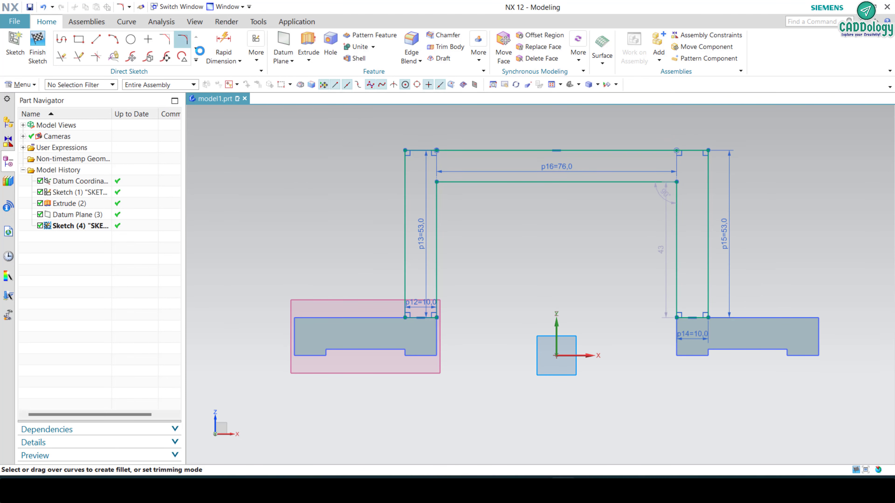
Fillet the arch's two outer top corners with 15 mm radius.
left_click(403, 172)
left_click(423, 150)
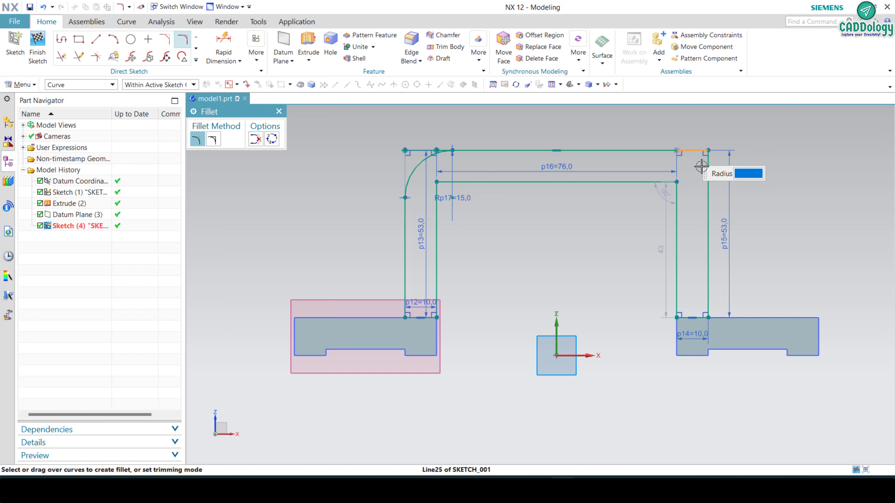
left_click(707, 175)
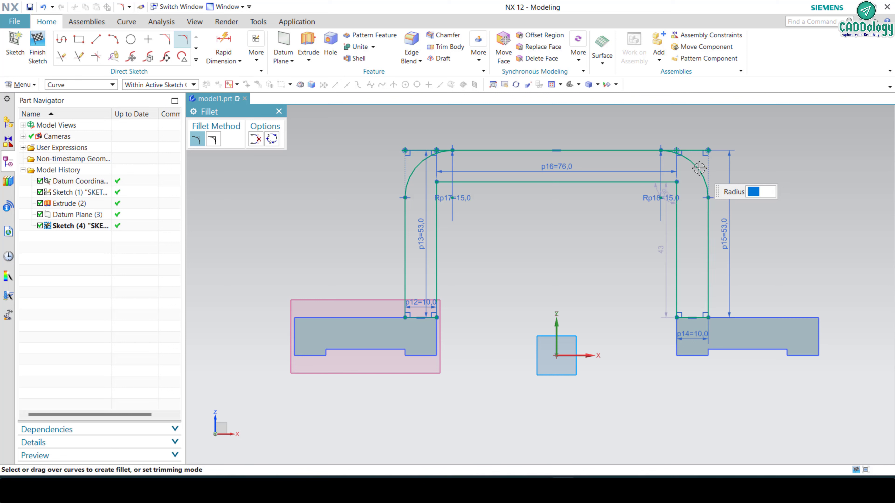
key("Escape")
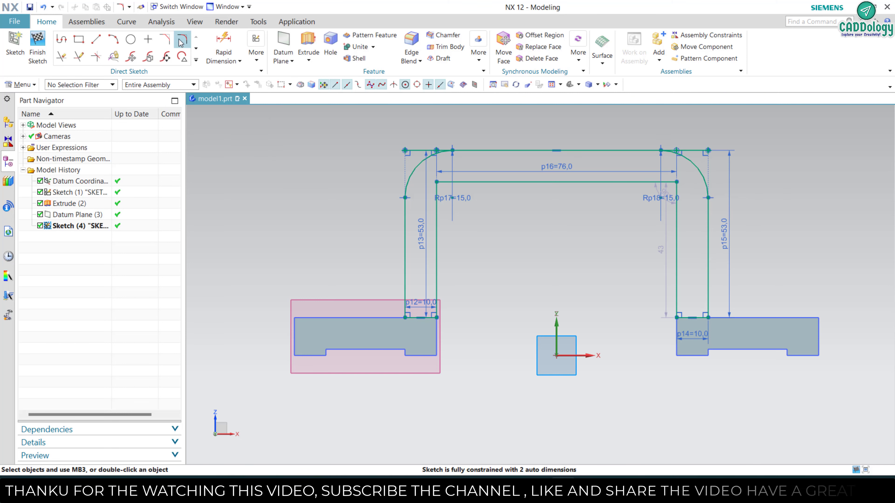
Fillet the two inner top corners, the right one at radius 15.
left_click(182, 40)
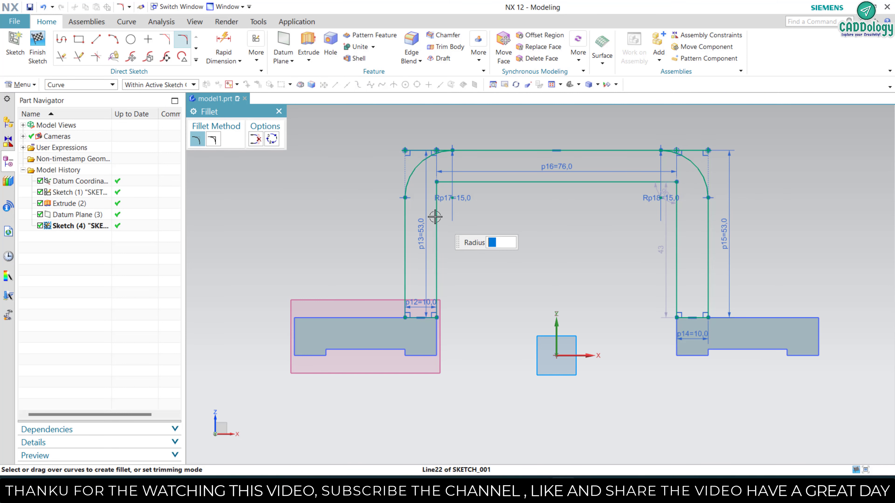
left_click(467, 182)
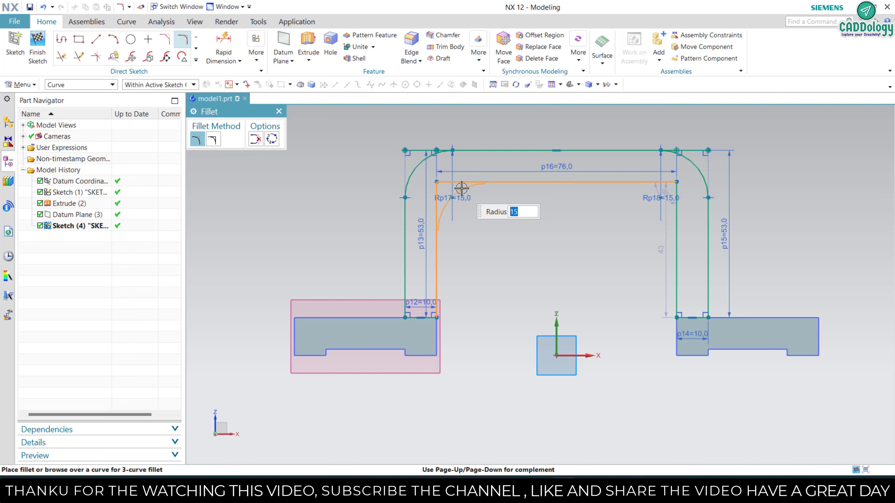
type("5")
left_click(460, 190)
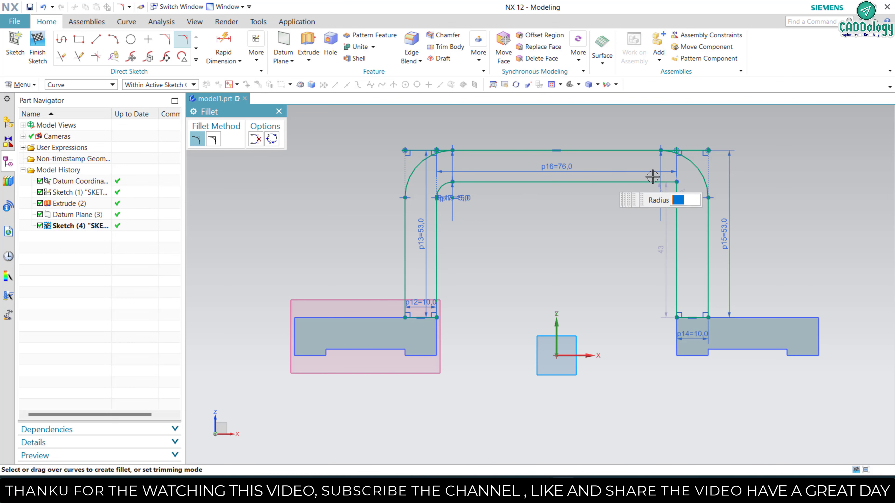
left_click(654, 182)
left_click(675, 215)
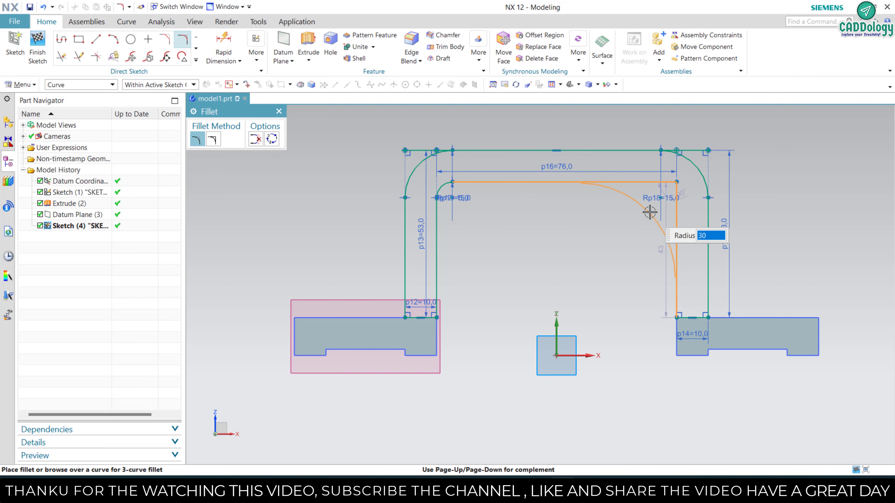
type("15")
key("Return")
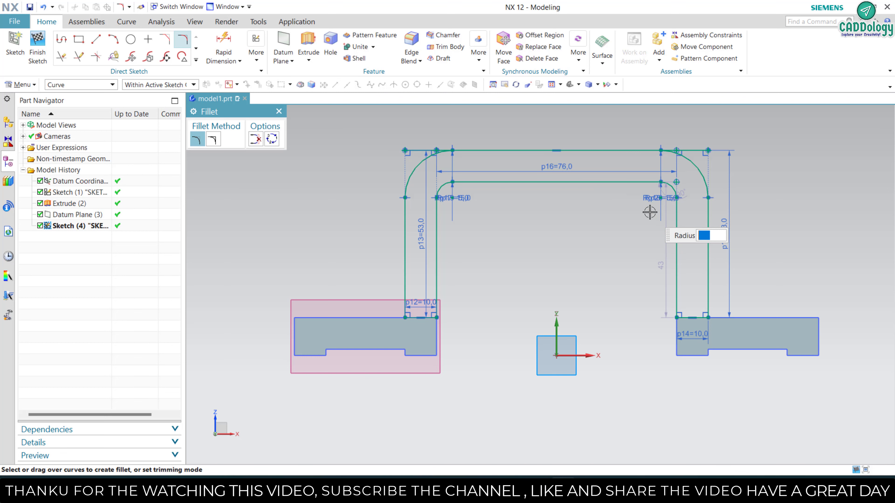
key("Escape")
scroll(690, 116, "up", 2)
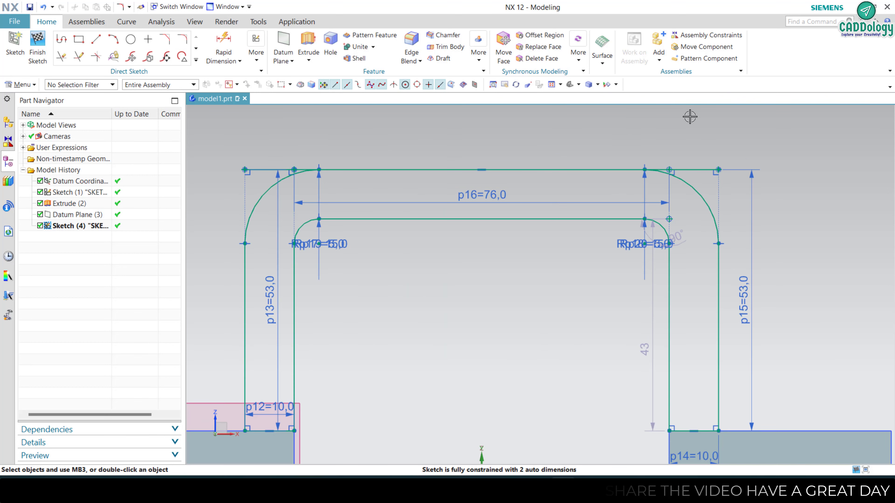
Quick Trim the leftover stubs beyond the top-right and top-left outer fillets.
left_click(67, 59)
scroll(704, 183, "up", 4)
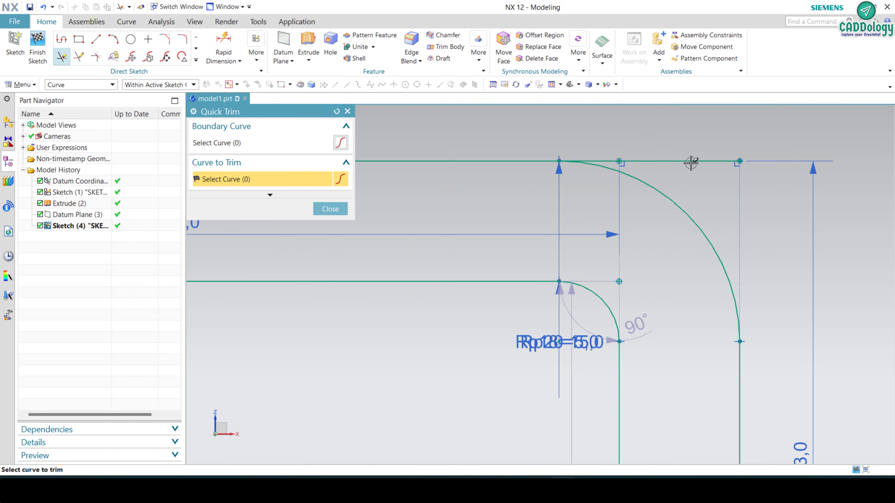
left_click(643, 163)
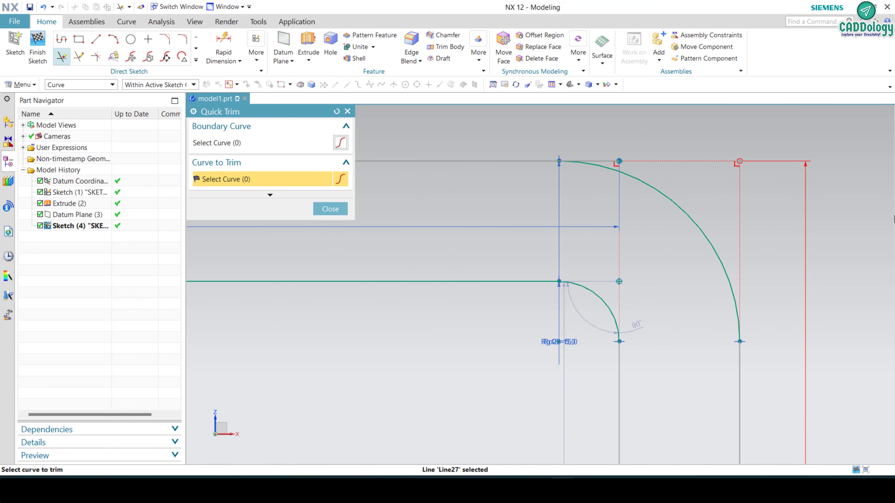
scroll(872, 221, "down", 1)
scroll(870, 222, "down", 2)
scroll(571, 200, "up", 7)
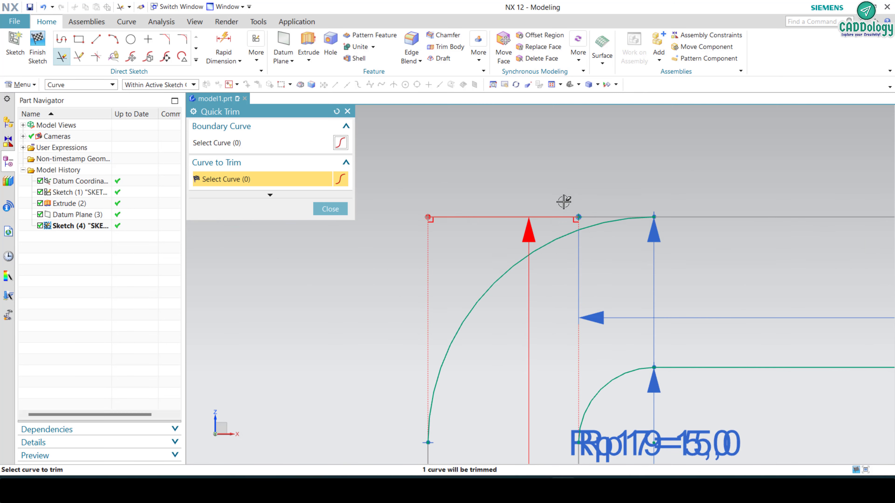
left_click(591, 214)
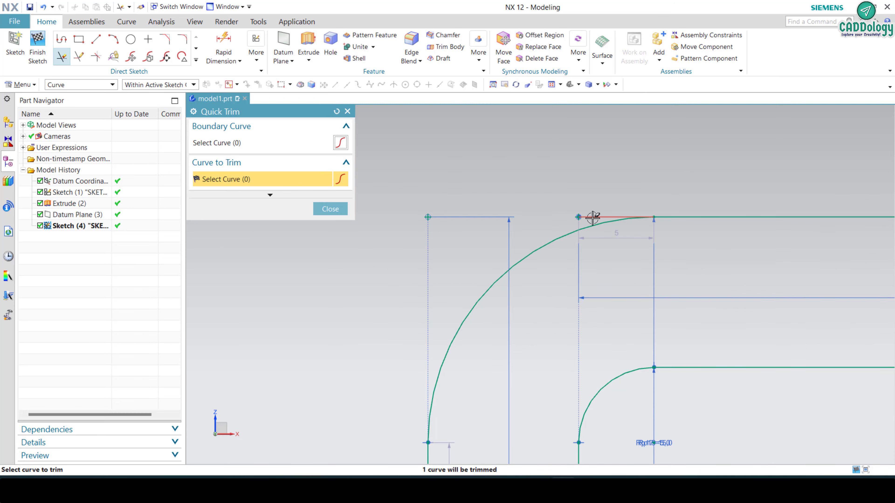
scroll(550, 217, "down", 4)
scroll(570, 233, "down", 5)
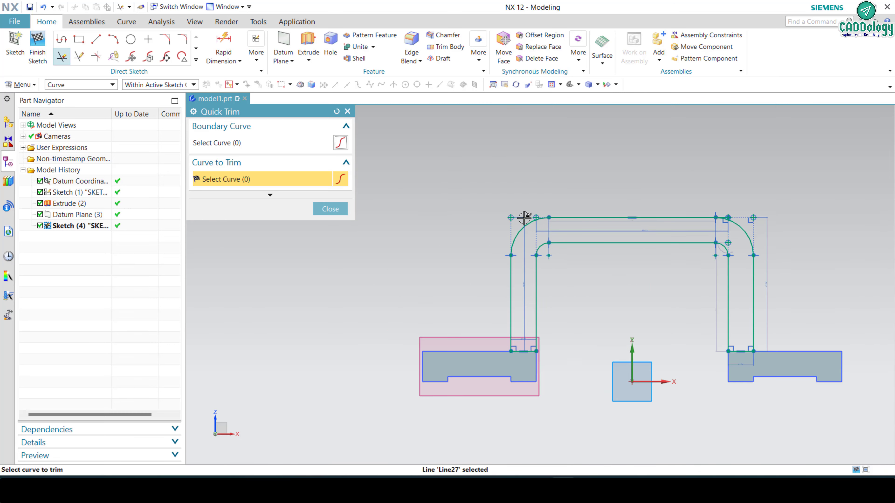
middle_click(619, 256)
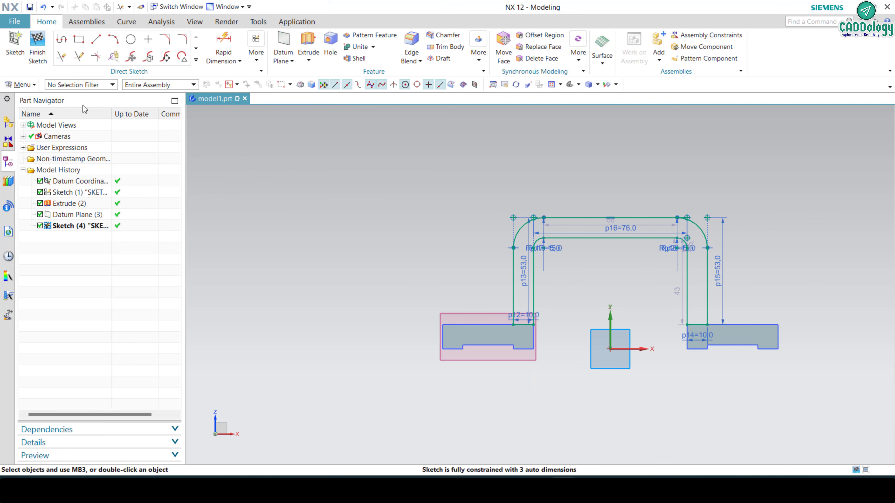
Finish the sketch and try extruding the arch sketch curves.
key("ctrl+q")
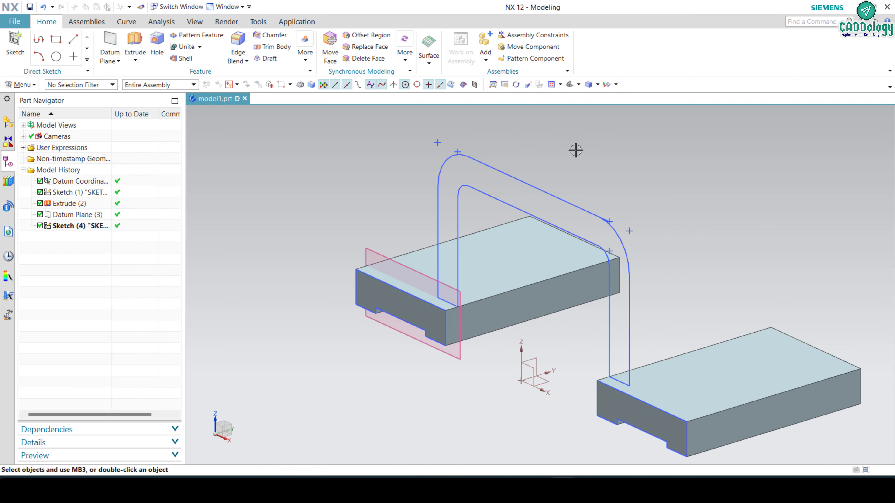
key("ctrl+f")
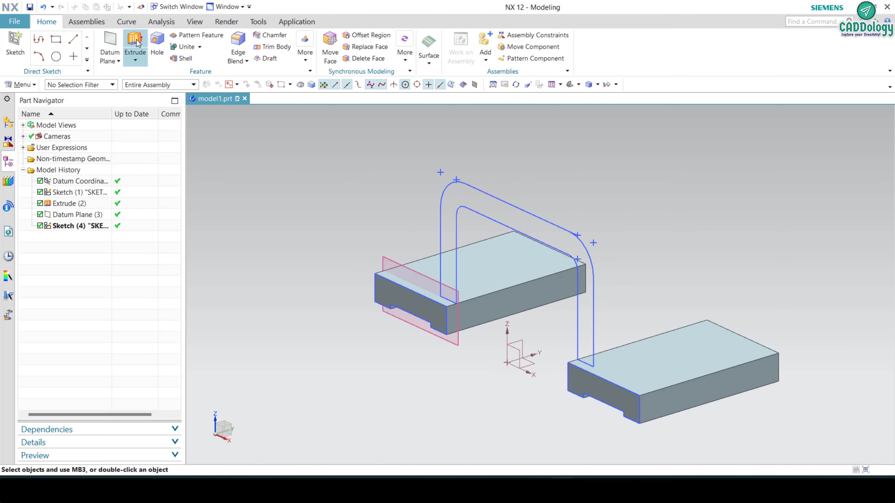
left_click(135, 43)
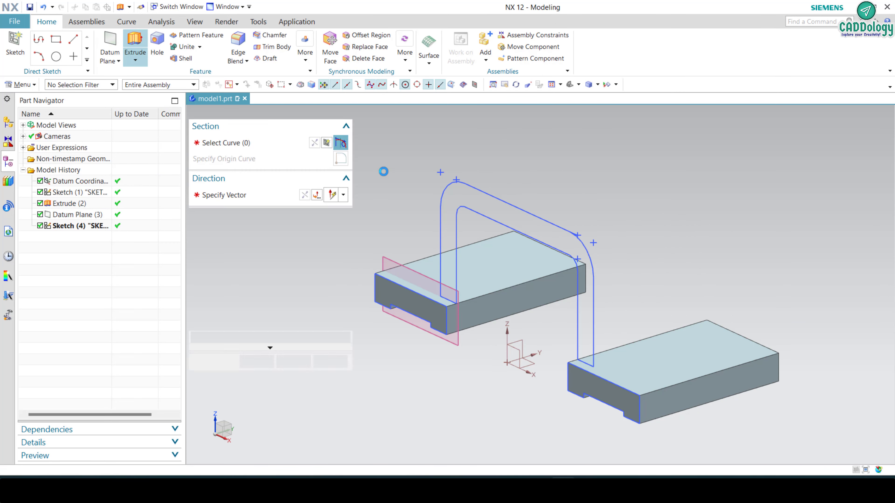
left_click(464, 186)
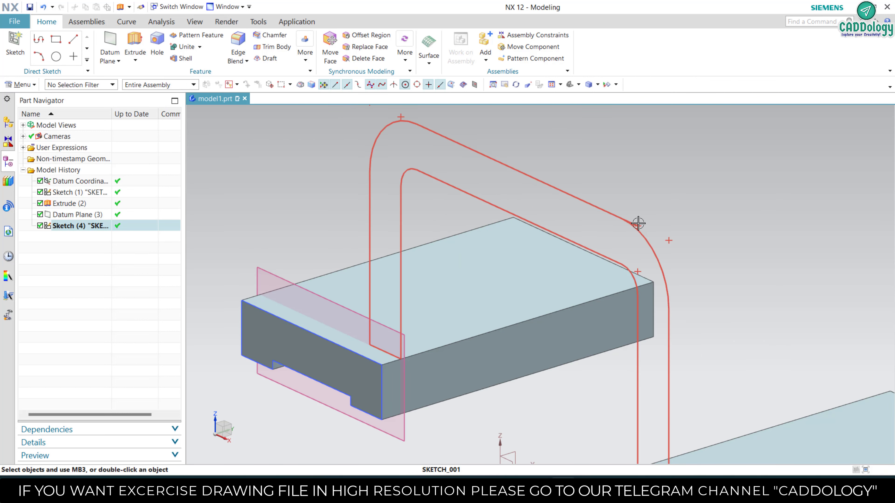
Select the arch profile sketch, Sketch (4), in the Part Navigator.
scroll(596, 222, "up", 3)
scroll(631, 218, "up", 2)
scroll(661, 256, "up", 2)
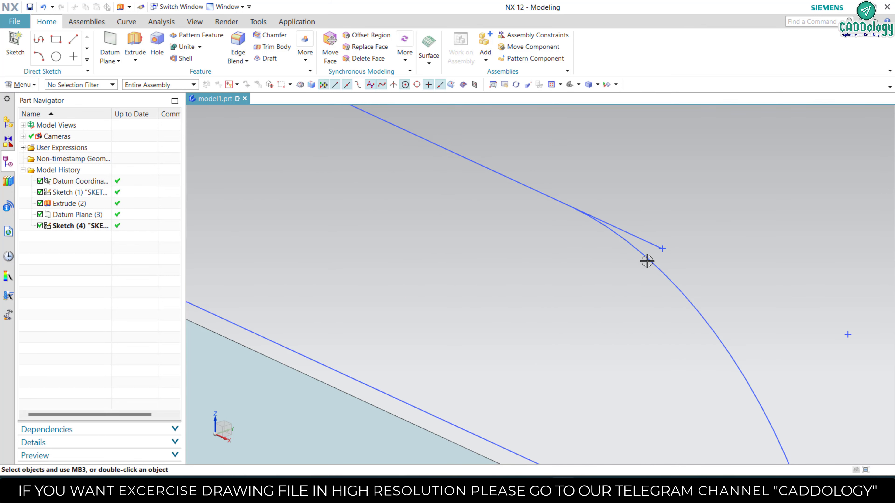
scroll(578, 232, "down", 3)
scroll(599, 240, "down", 2)
left_click(609, 245)
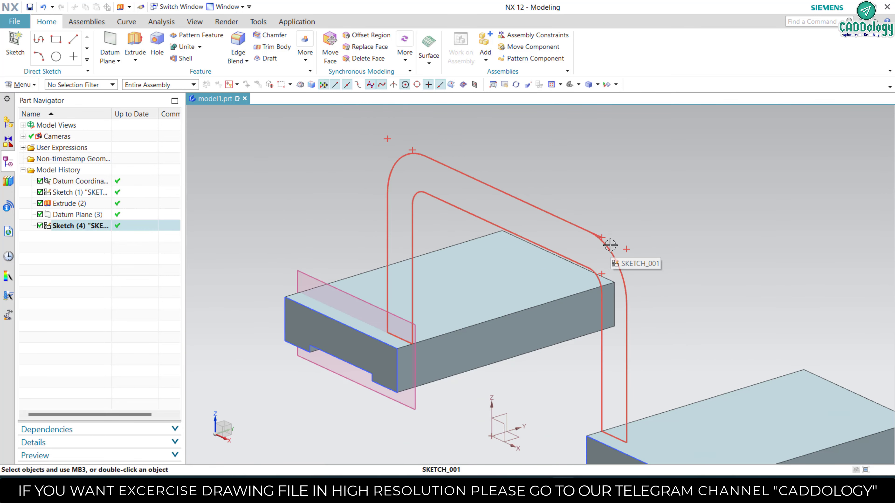
left_click(610, 245)
right_click(80, 227)
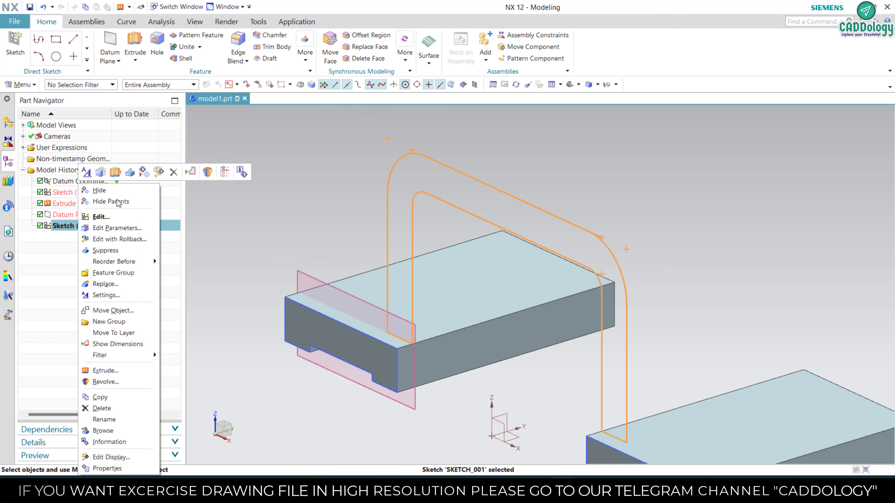
left_click(113, 216)
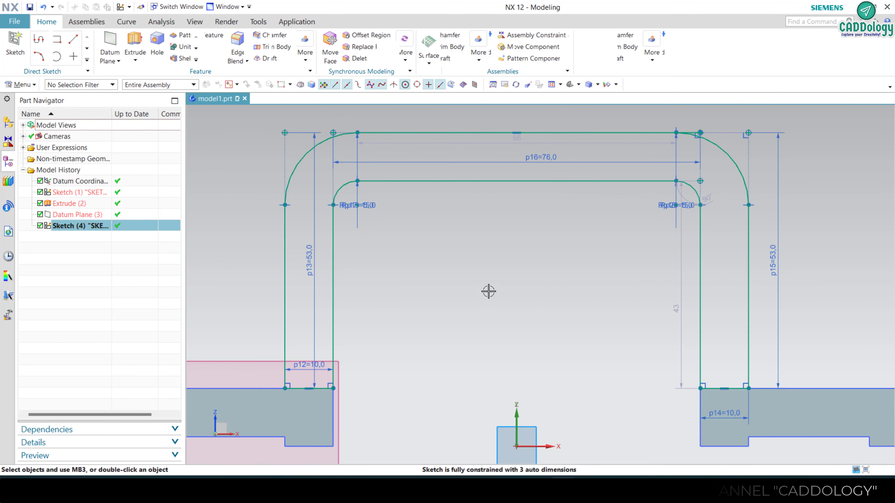
scroll(703, 110, "up", 3)
scroll(689, 139, "up", 2)
scroll(689, 138, "up", 1)
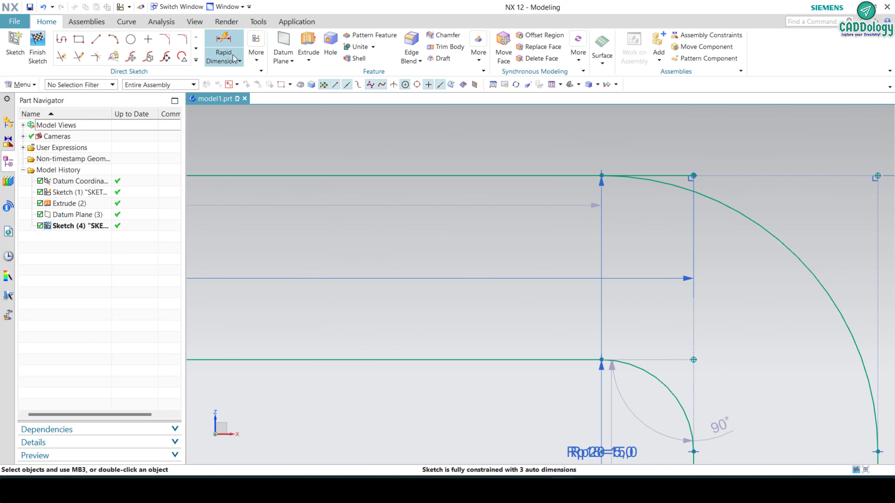
left_click(63, 57)
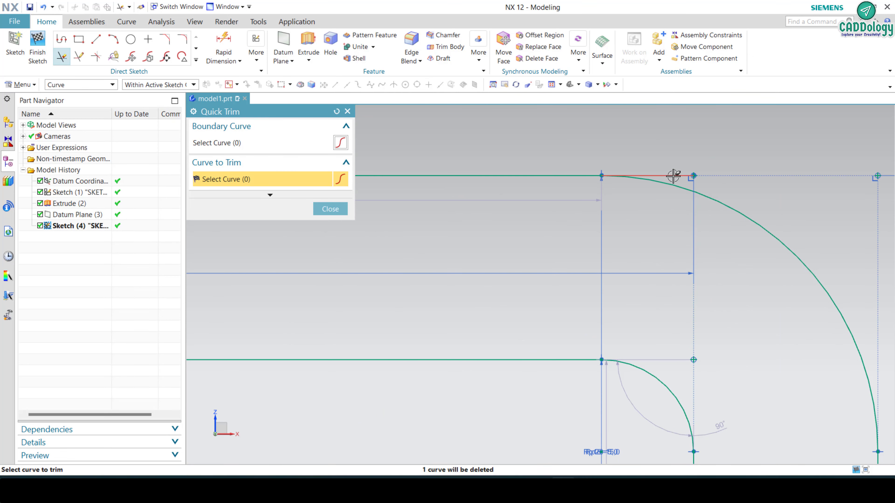
scroll(711, 165, "down", 2)
scroll(722, 170, "down", 3)
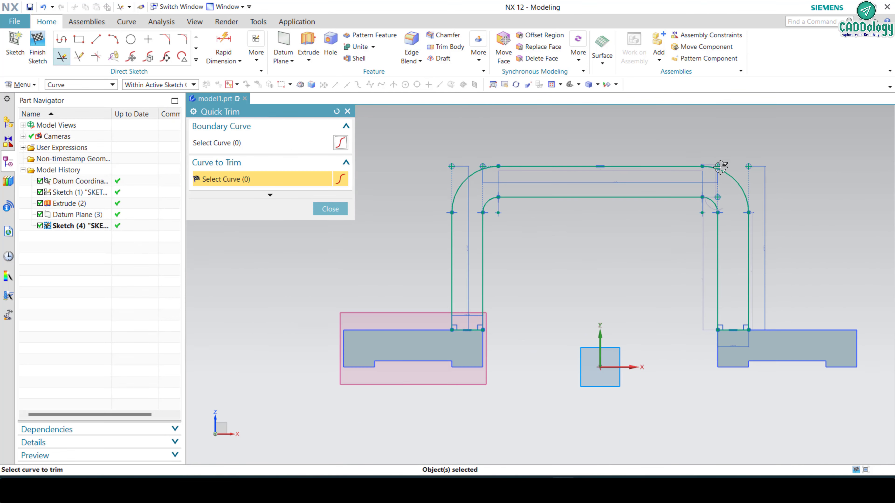
scroll(758, 249, "up", 5)
scroll(757, 206, "down", 2)
scroll(755, 203, "down", 2)
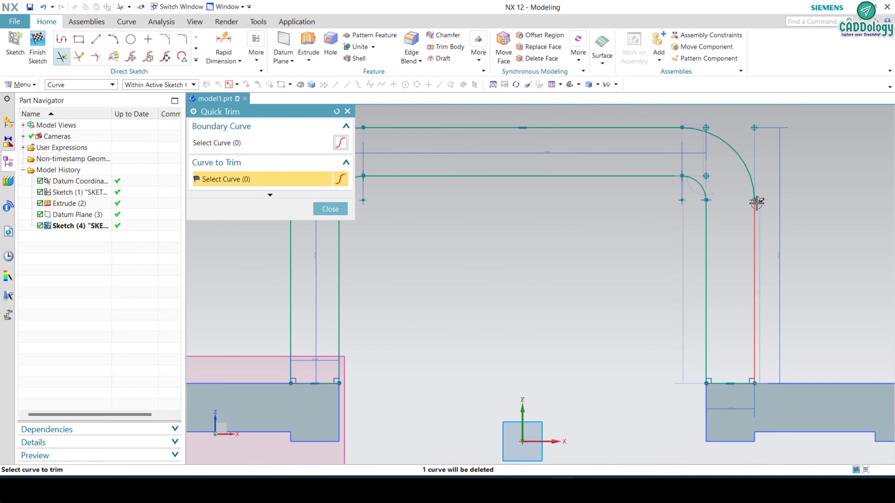
scroll(756, 203, "down", 1)
key("Escape")
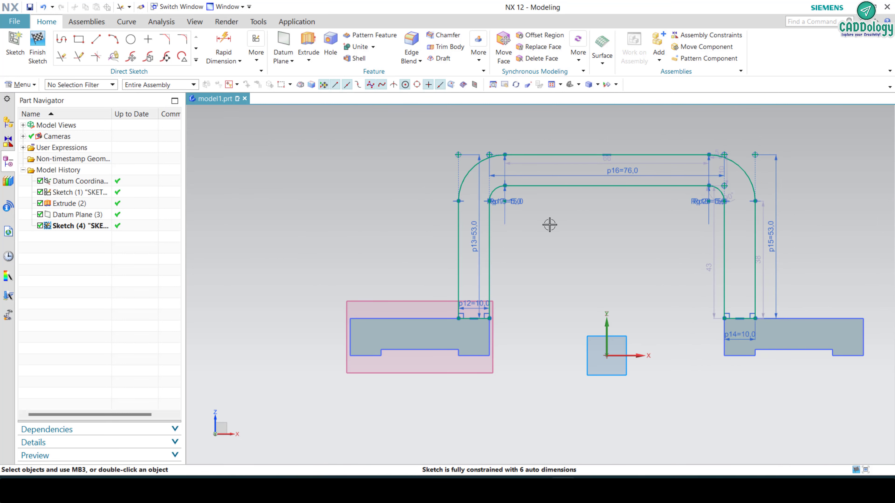
middle_click_drag(549, 225, 336, 202)
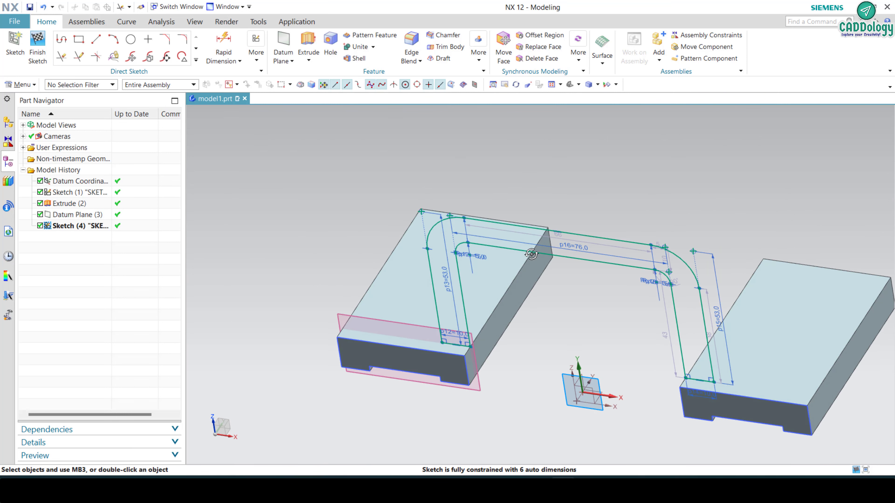
left_click(35, 57)
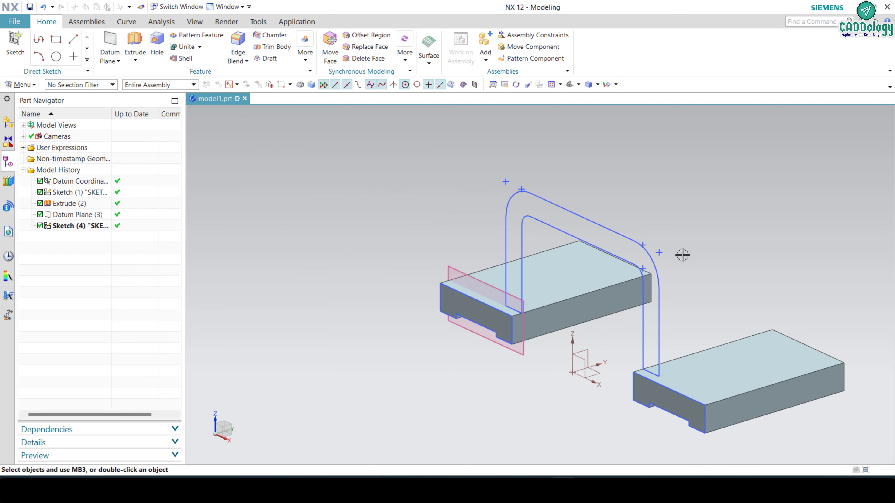
Extrude the arch profile 61 mm in the reversed direction into a solid arch.
scroll(747, 218, "up", 2)
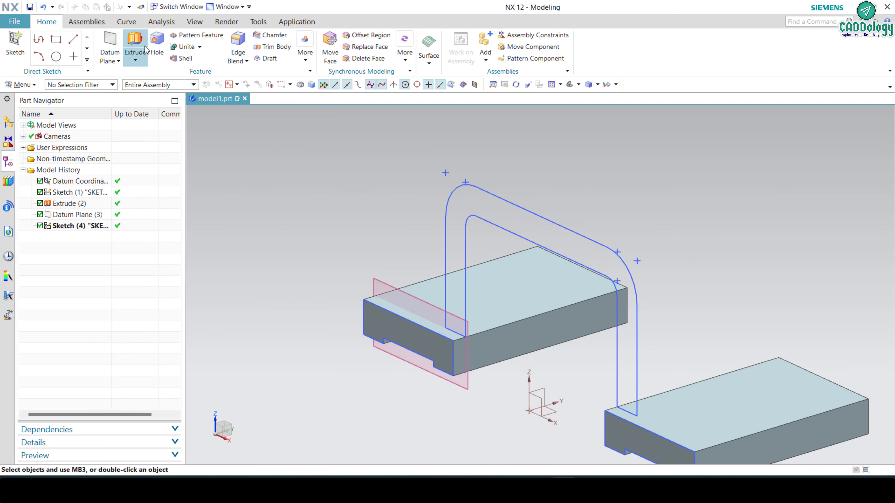
left_click(135, 44)
left_click(496, 195)
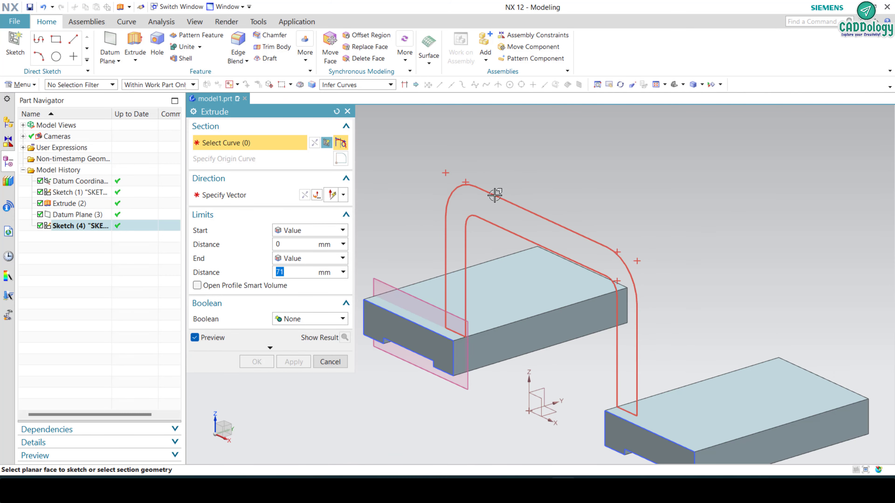
scroll(580, 197, "up", 2)
scroll(599, 229, "down", 3)
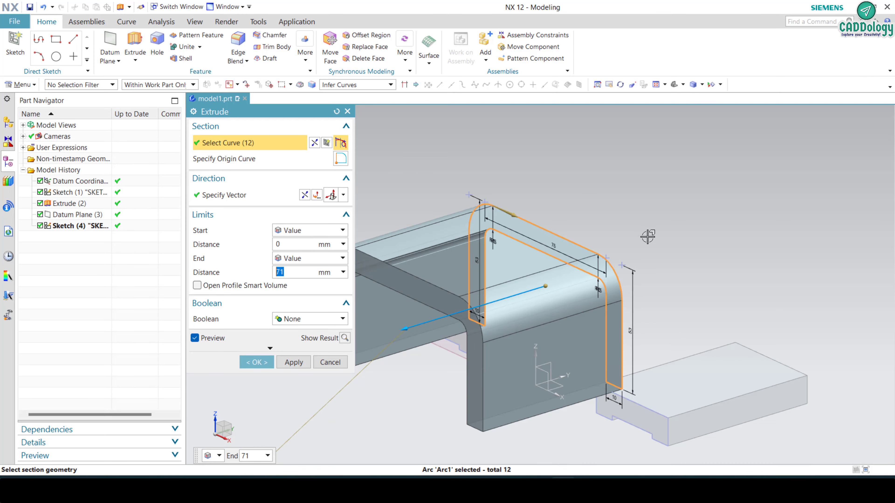
scroll(542, 272, "down", 1)
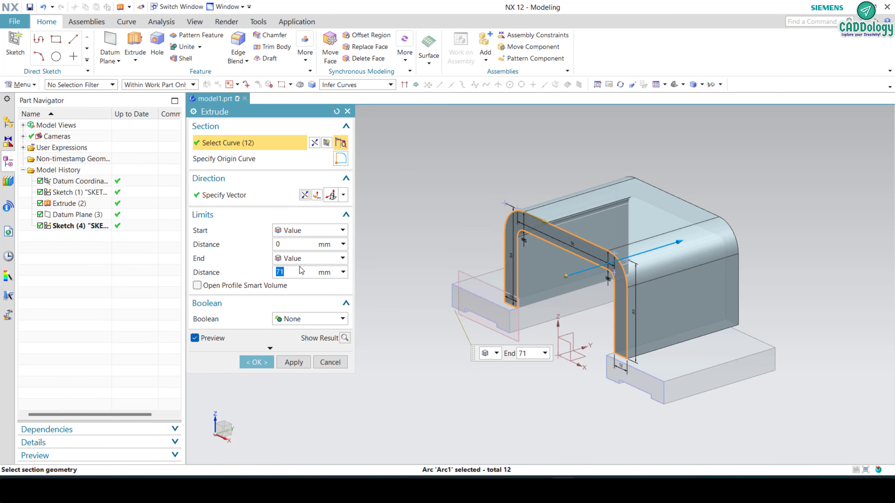
left_click(305, 195)
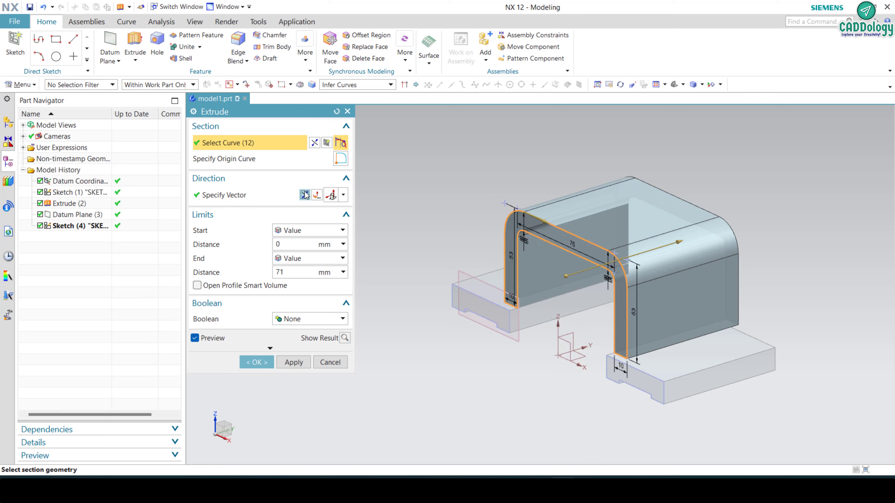
left_click(291, 270)
type("6")
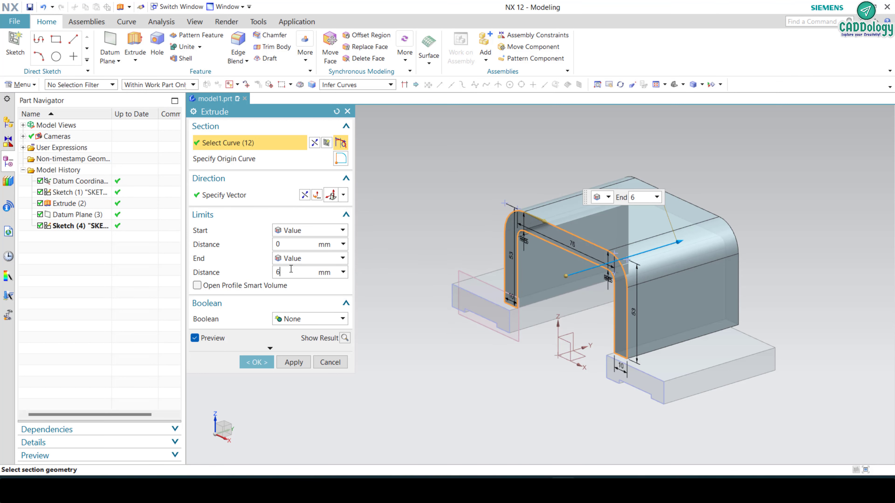
type("1")
key("Return")
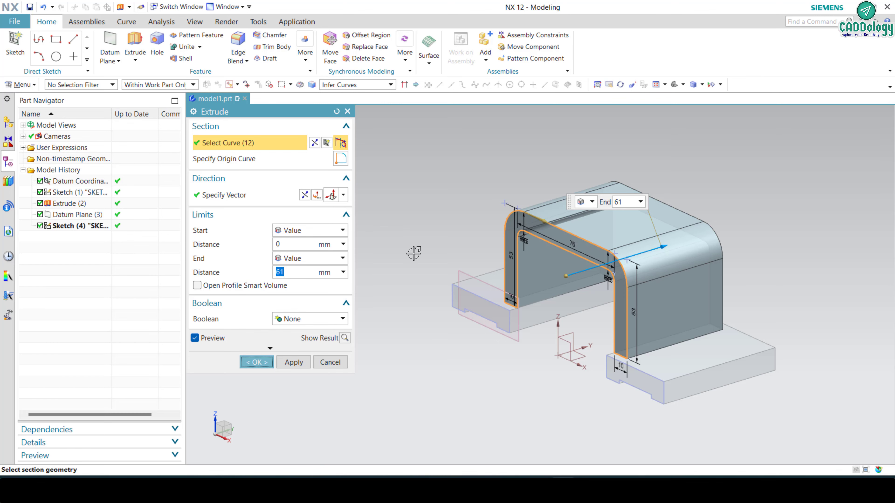
middle_click(413, 253)
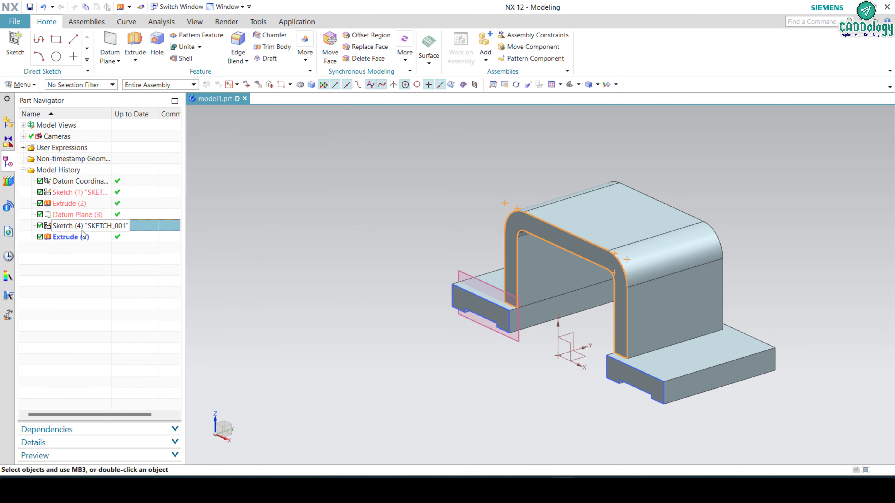
Hide Sketch (1) and Datum Plane (3), and fit the model in view.
left_click(87, 215, "ctrl")
left_click(86, 194, "ctrl")
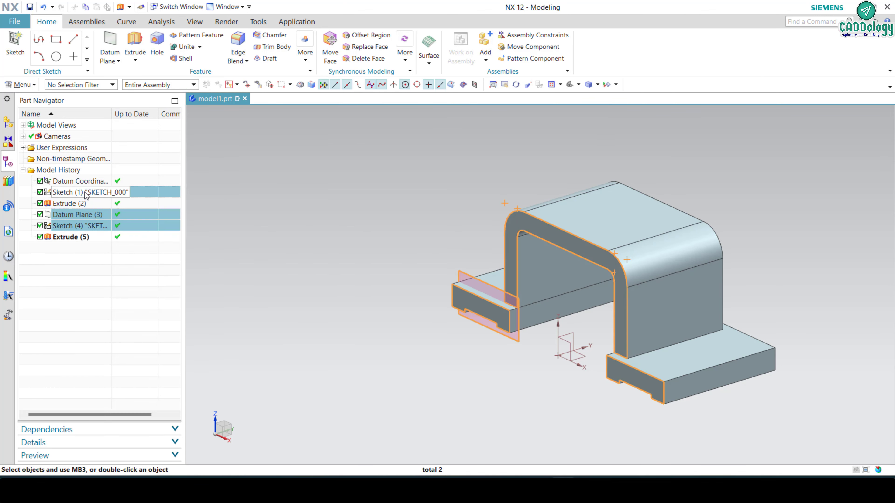
right_click(86, 193)
left_click(105, 199)
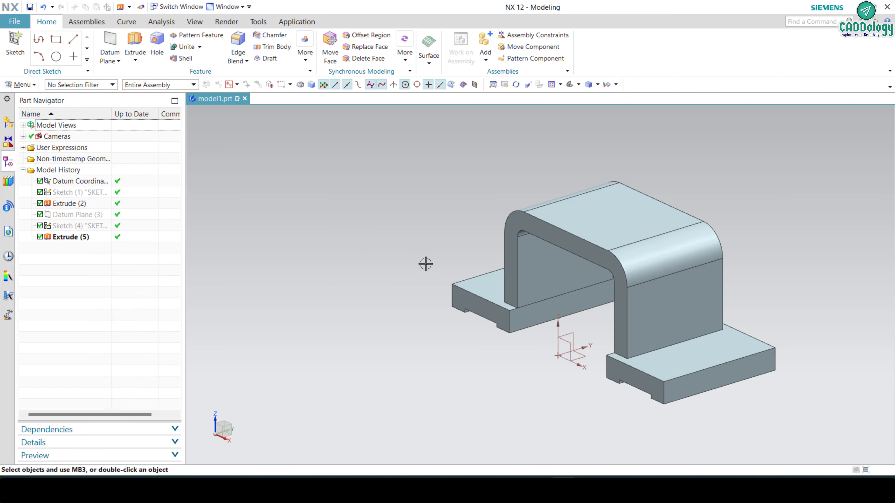
key("ctrl+f")
Start a new sketch placed on the arch's top face.
left_click(19, 40)
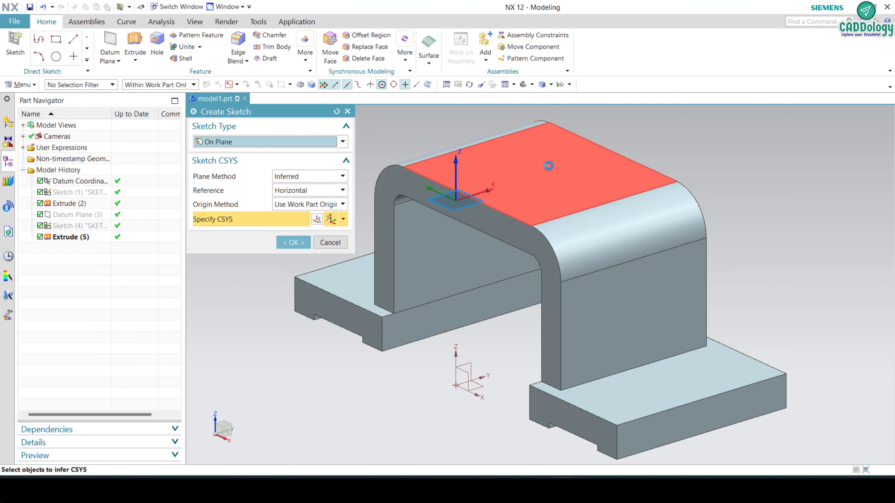
left_click(549, 167)
middle_click(559, 174)
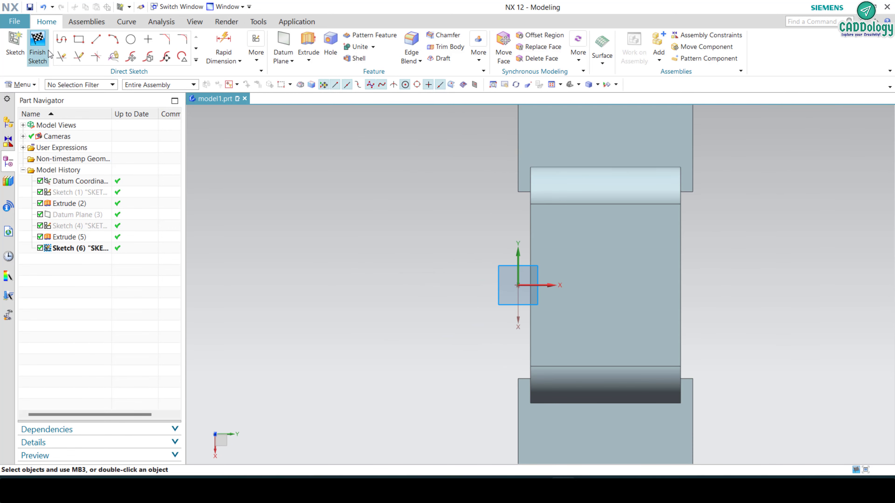
Draw two corner-to-corner diagonal lines crossing the arch face.
left_click(100, 40)
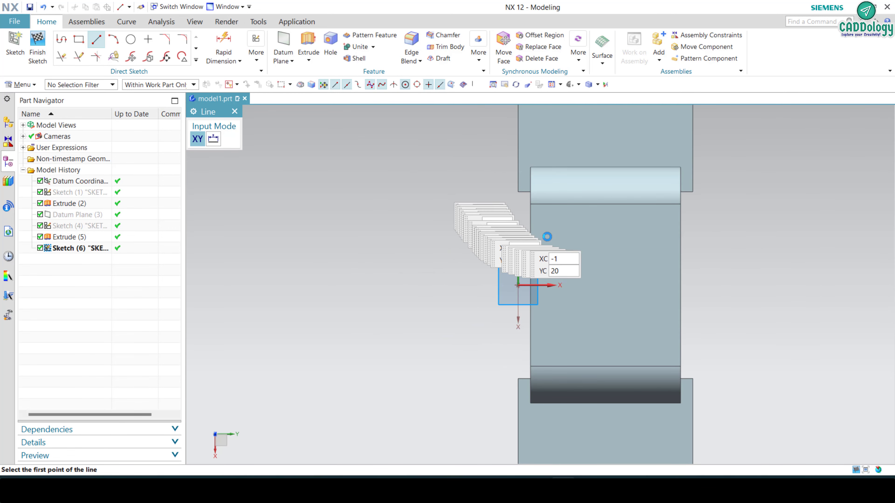
left_click(531, 204)
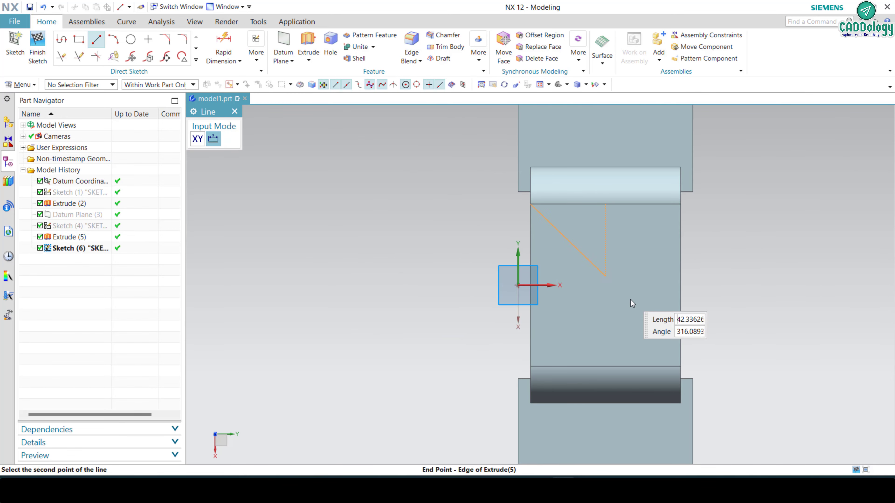
left_click(680, 367)
middle_click(702, 284)
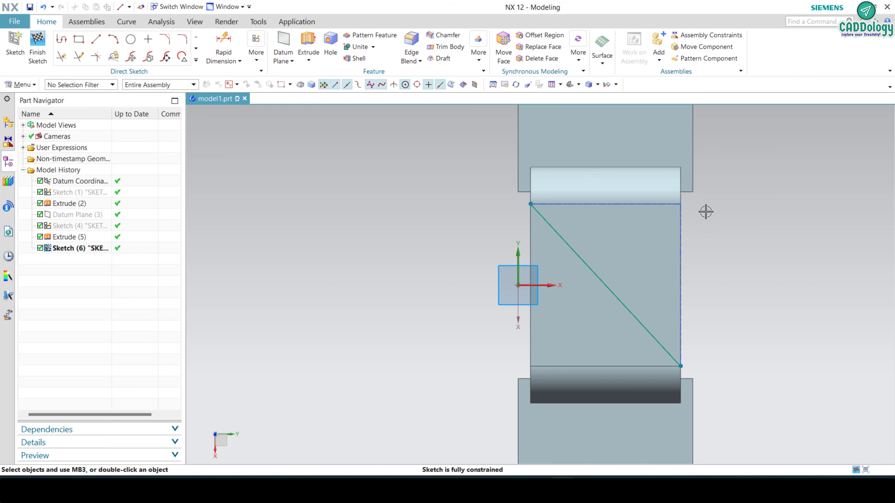
left_click(98, 40)
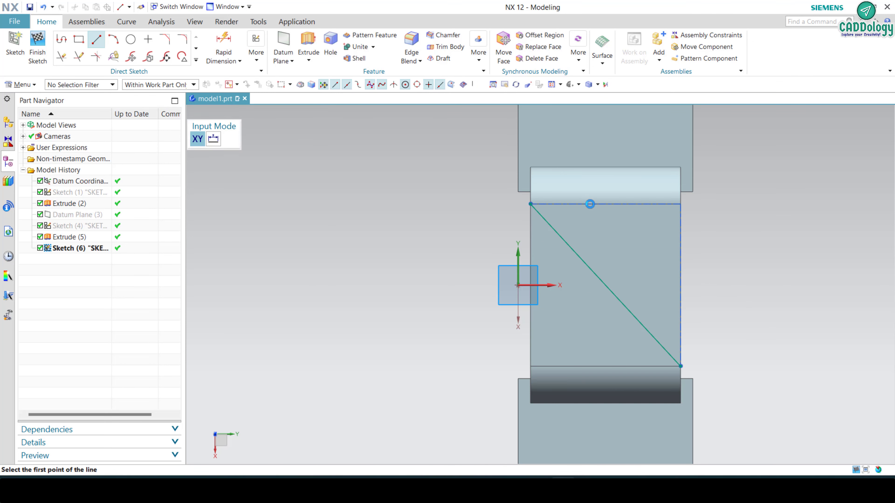
left_click(680, 205)
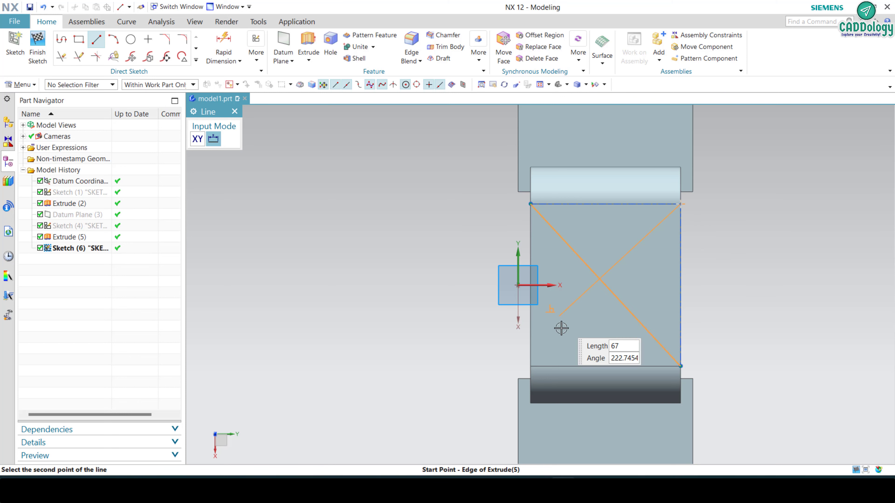
left_click(531, 365)
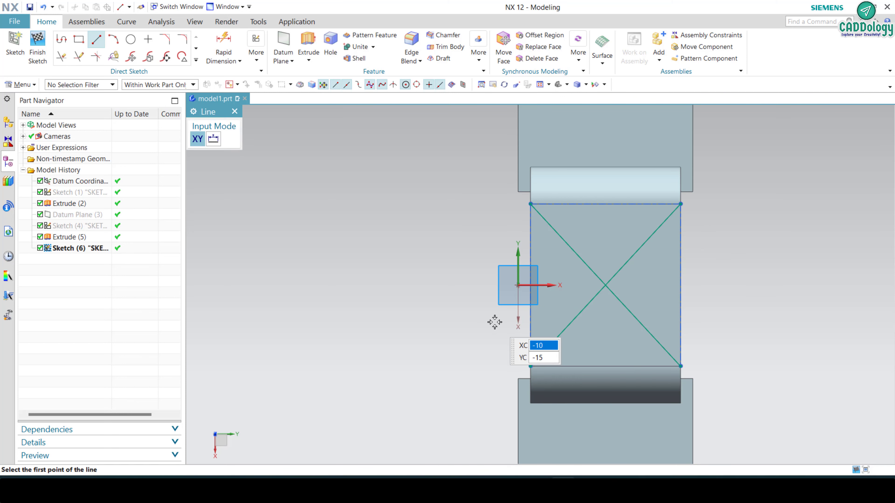
key("Escape")
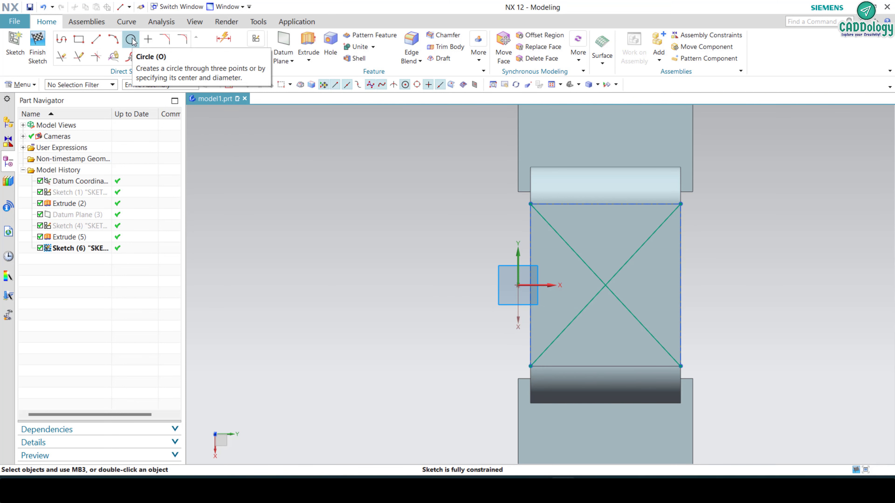
Draw a 25 mm circle centred where the diagonals cross.
left_click(131, 39)
left_click(605, 285)
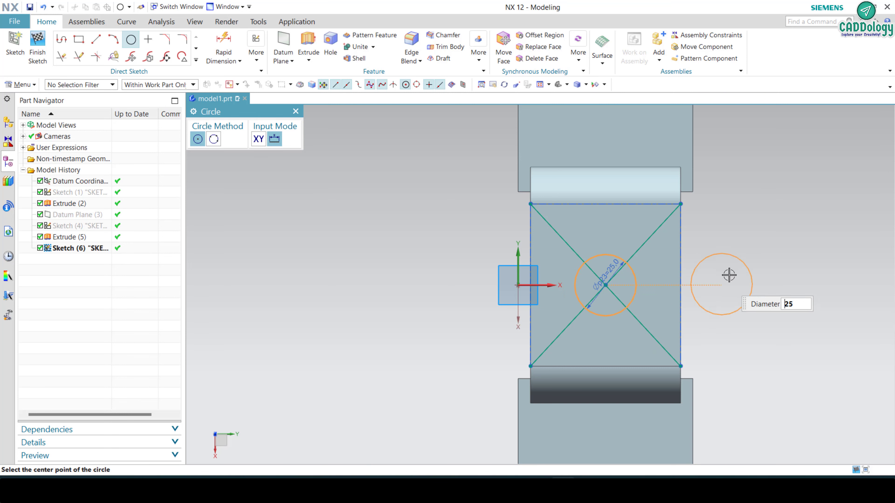
key("Escape")
Delete the diagonal guide lines and finish the sketch.
scroll(680, 285, "up", 3)
left_click(605, 218)
key("Delete")
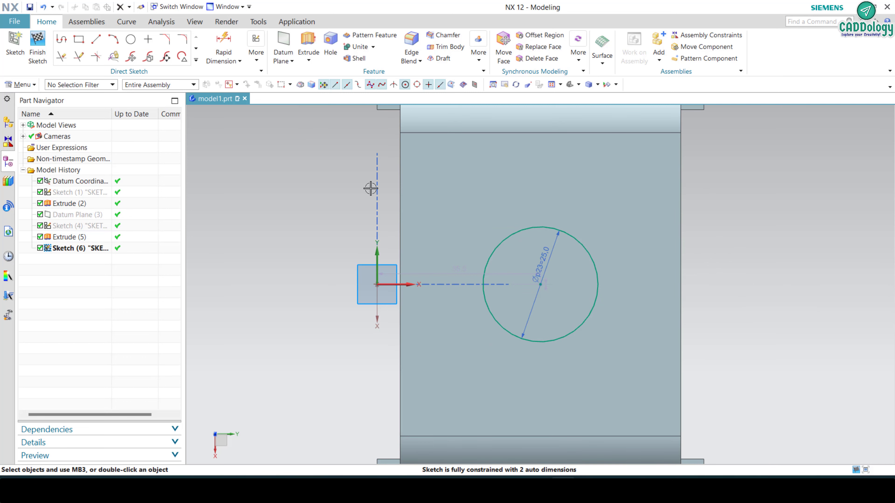
left_click(46, 54)
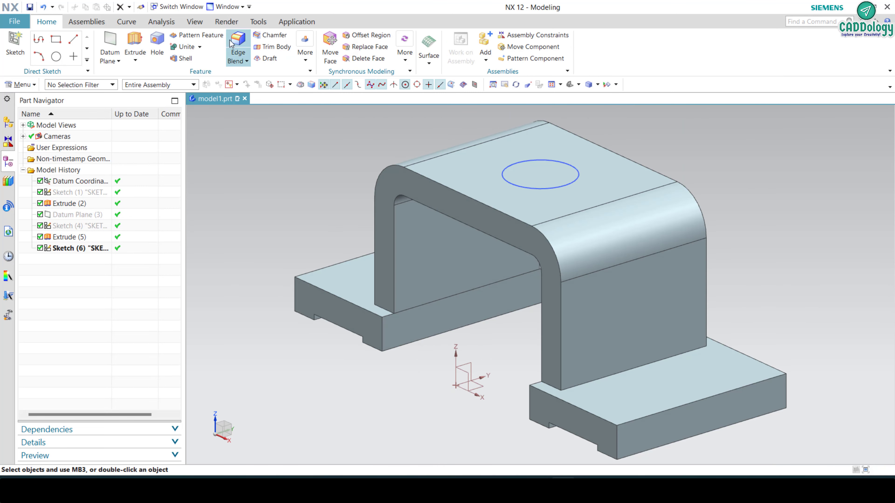
Set up an extrusion of the 25 mm circle: start Until Next, subtract from the arch, direction reversed.
left_click(136, 42)
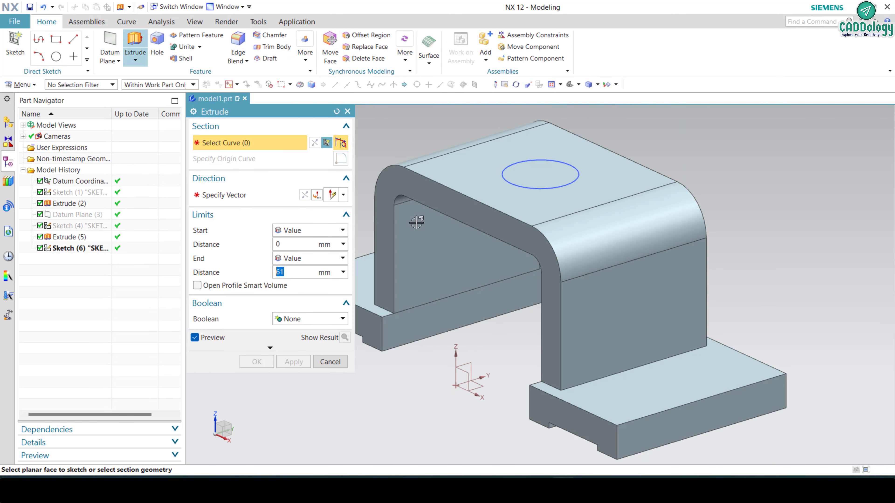
left_click(504, 168)
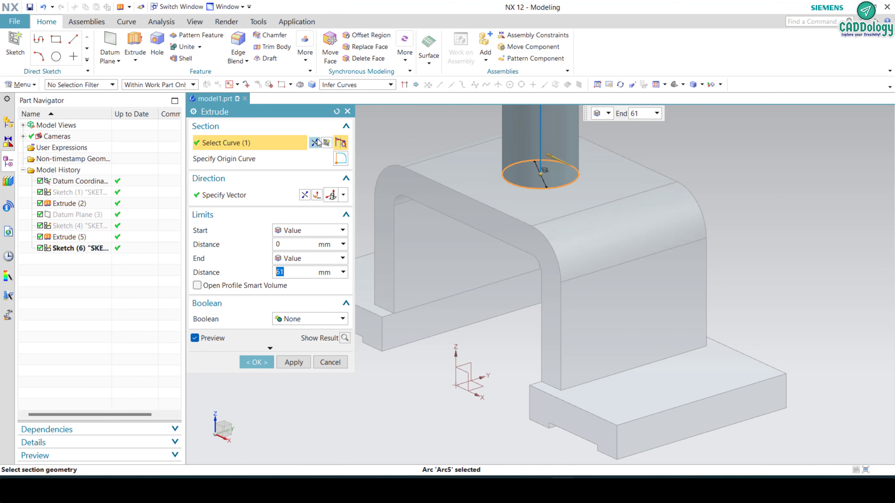
left_click(305, 195)
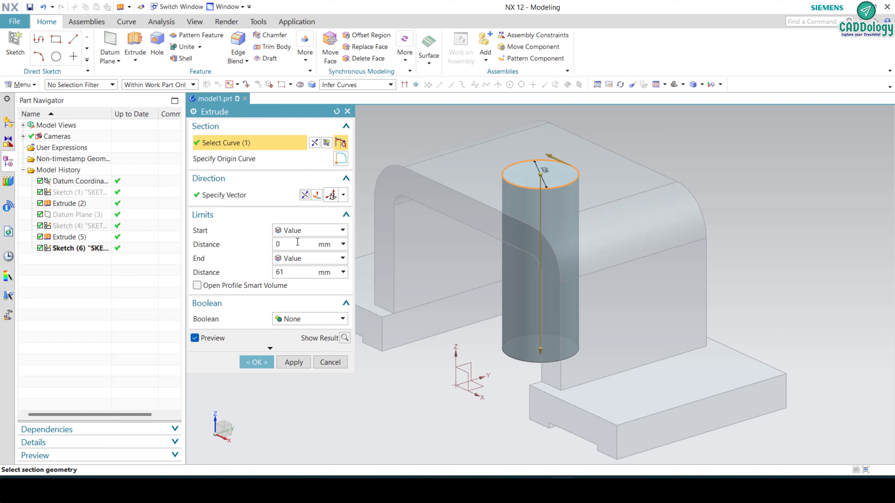
left_click(301, 229)
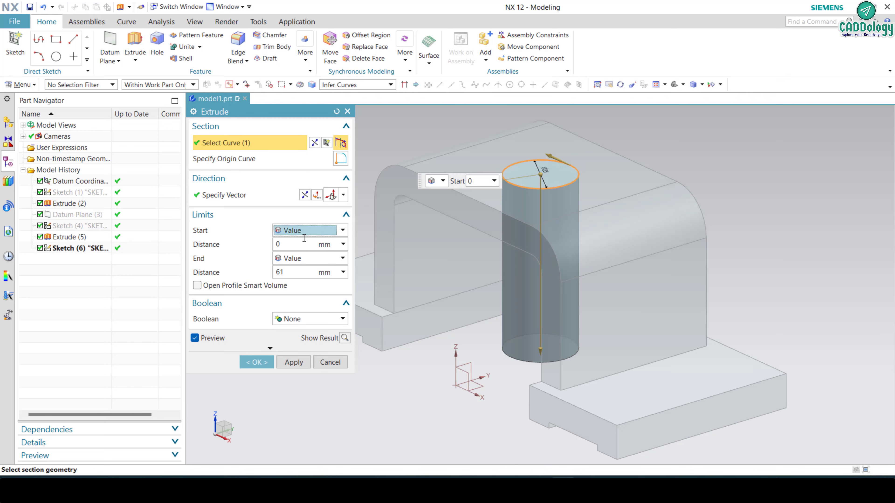
left_click(302, 232)
left_click(303, 263)
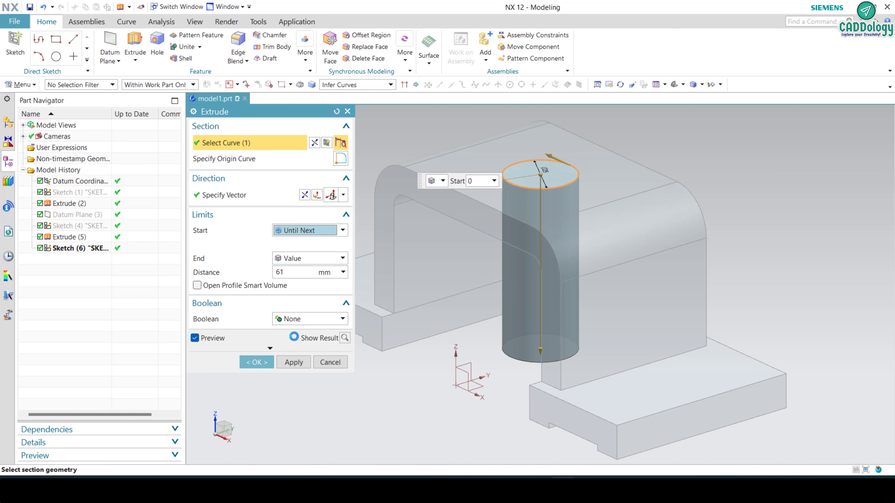
left_click(305, 305)
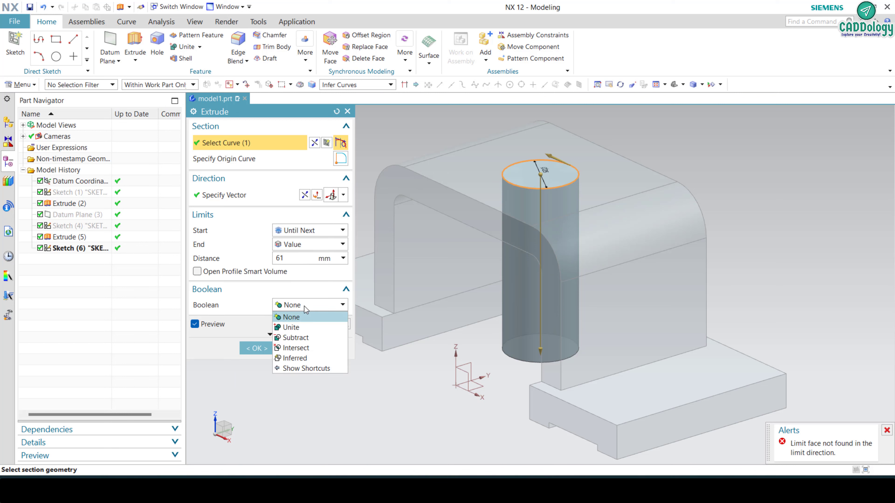
left_click(305, 338)
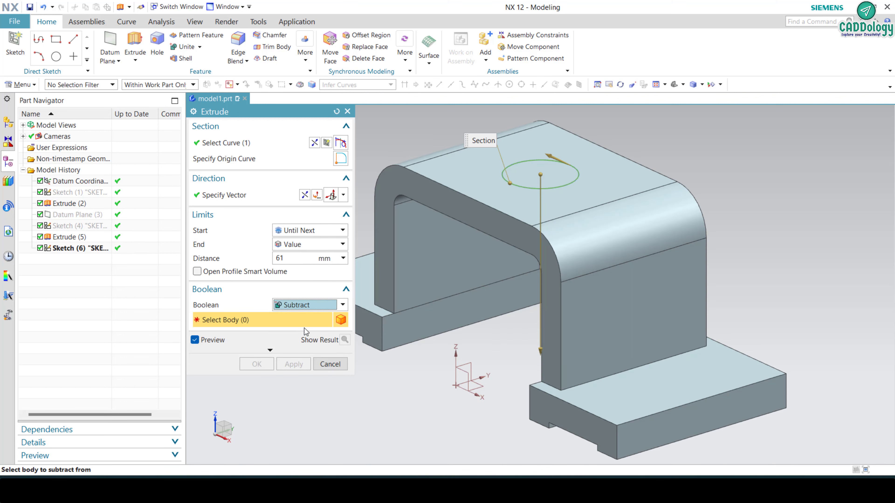
left_click(512, 227)
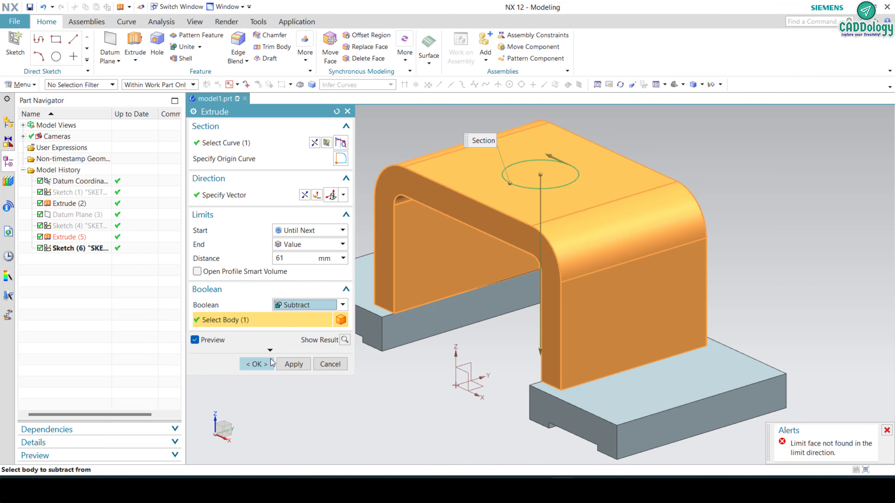
left_click(305, 194)
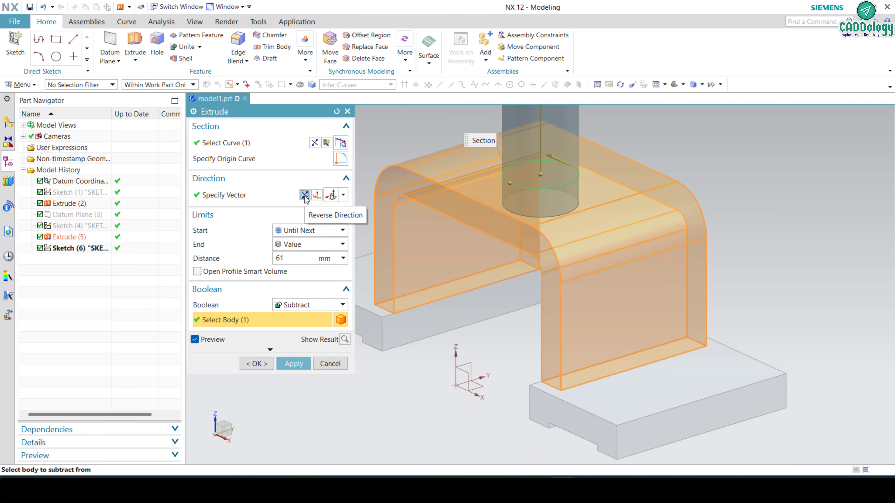
Apply the cut to create the 25 mm through-hole and inspect it from a trimetric view.
left_click(294, 365)
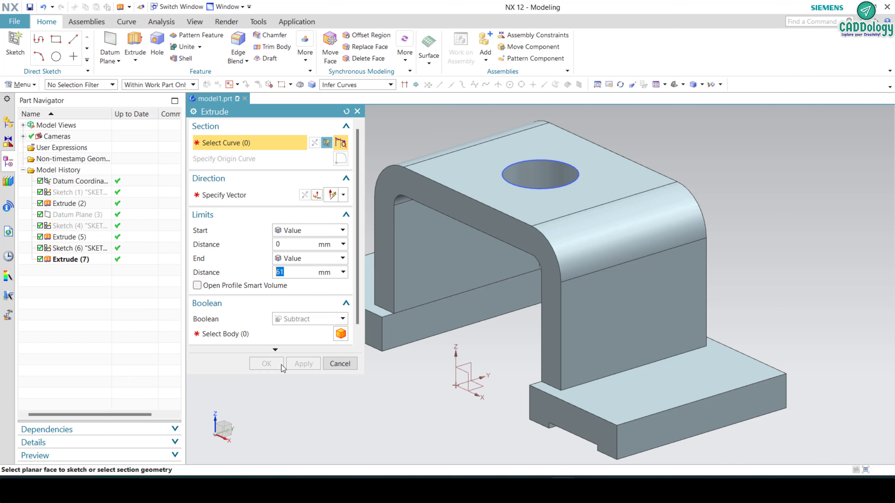
left_click(332, 364)
mouse_move(376, 425)
middle_mouse_down()
mouse_move(549, 221)
mouse_move(551, 365)
middle_mouse_up()
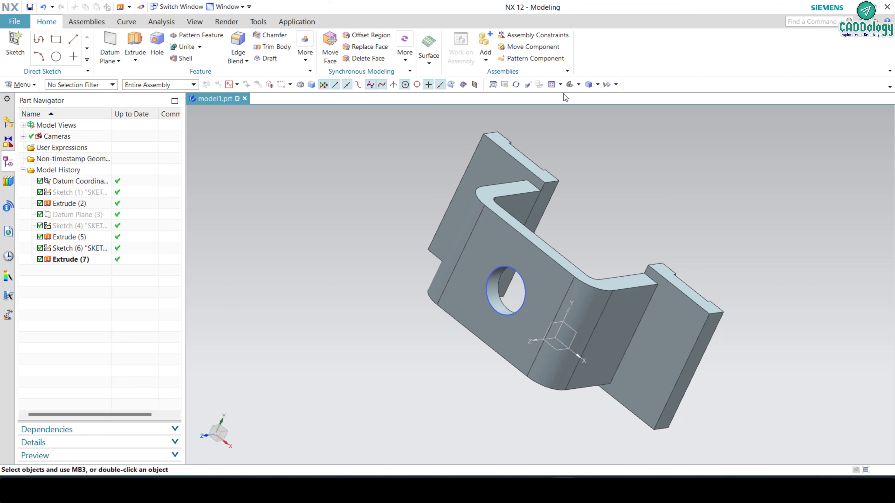
left_click(569, 85)
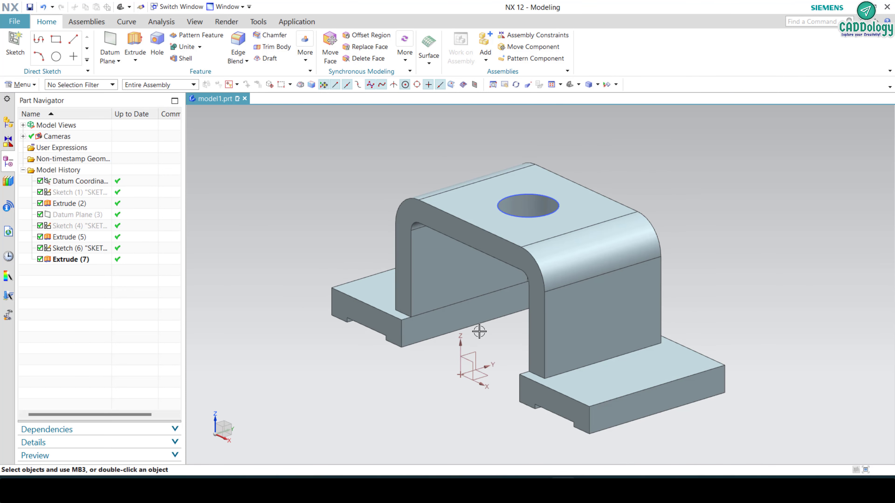
scroll(473, 152, "up", 3)
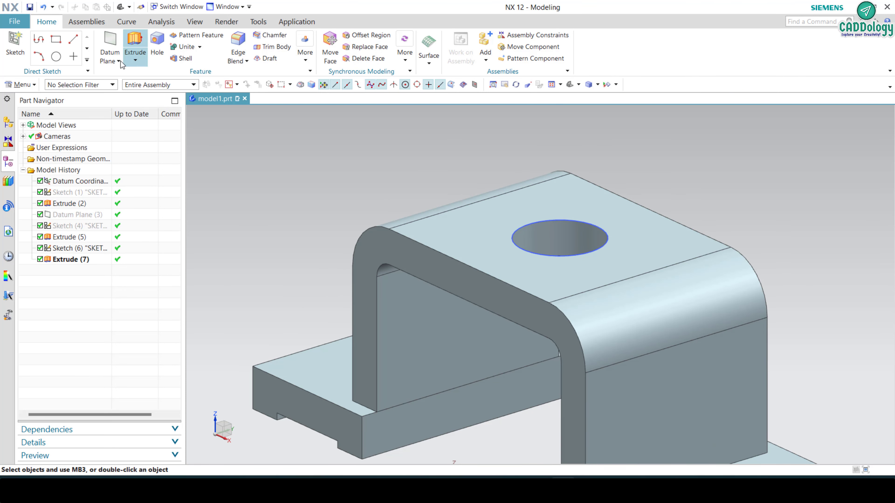
Start a new sketch on the arch's top face around the hole.
left_click(15, 46)
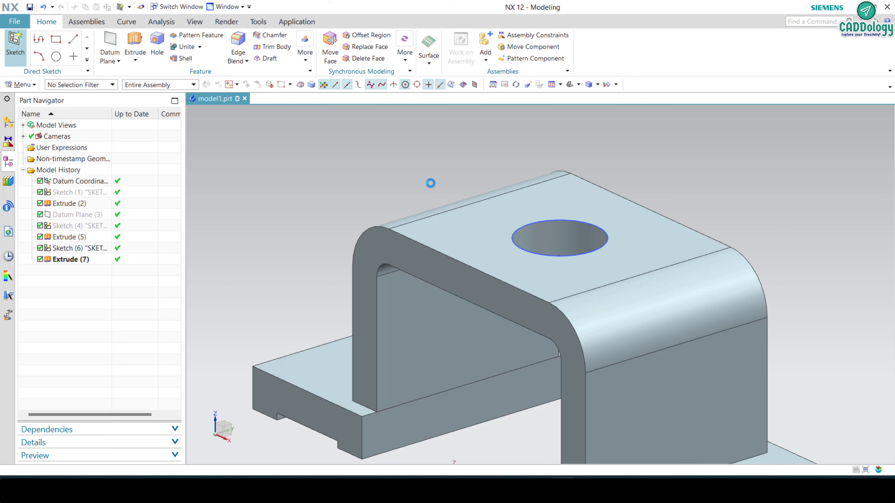
left_click(463, 222)
middle_click(463, 221)
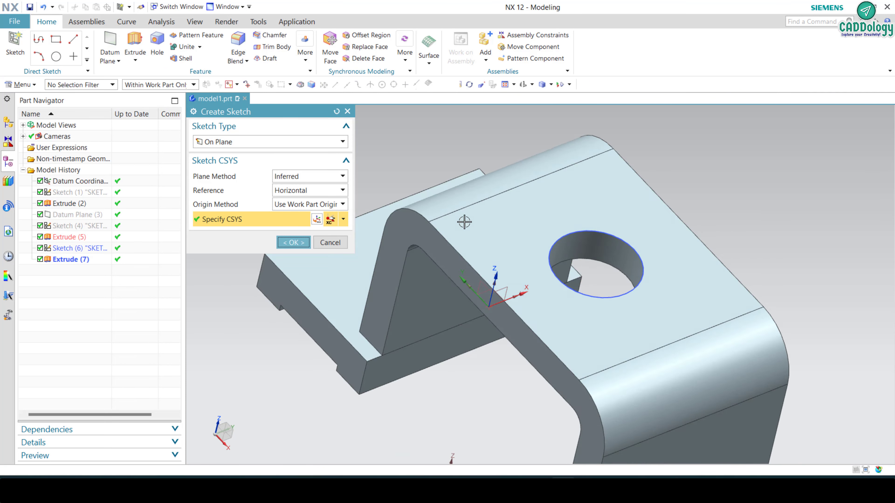
scroll(363, 308, "down", 2)
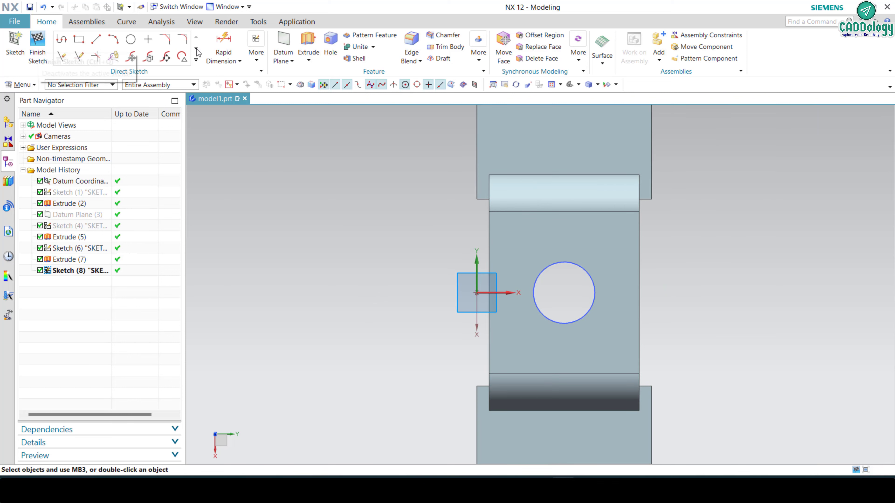
Draw a circle matching the hole edge plus a concentric 50 mm circle, then return to trimetric view.
left_click(132, 41)
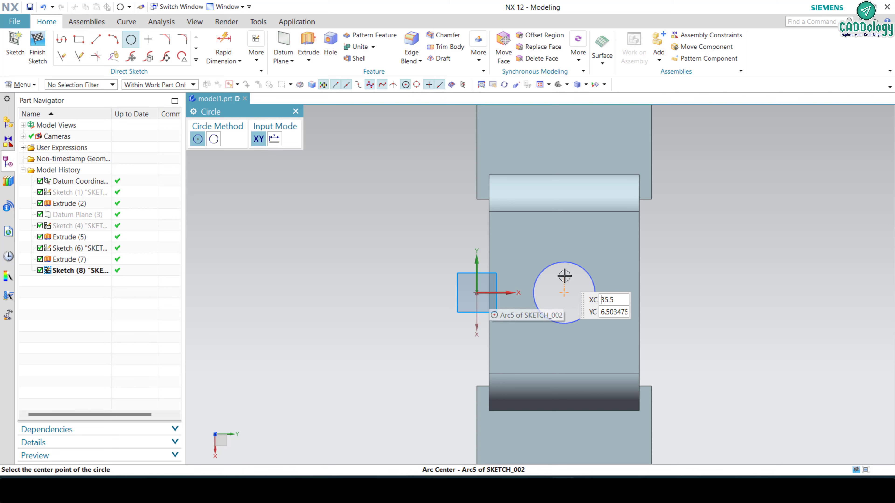
left_click(564, 292)
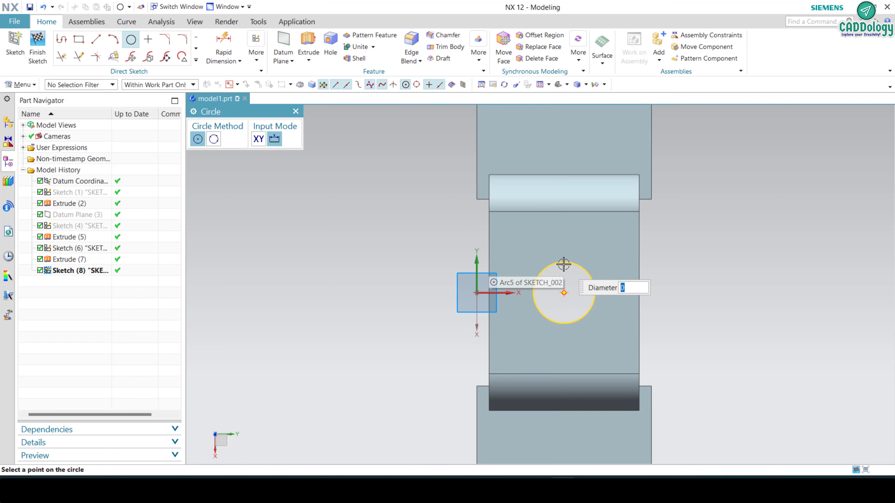
left_click(563, 264)
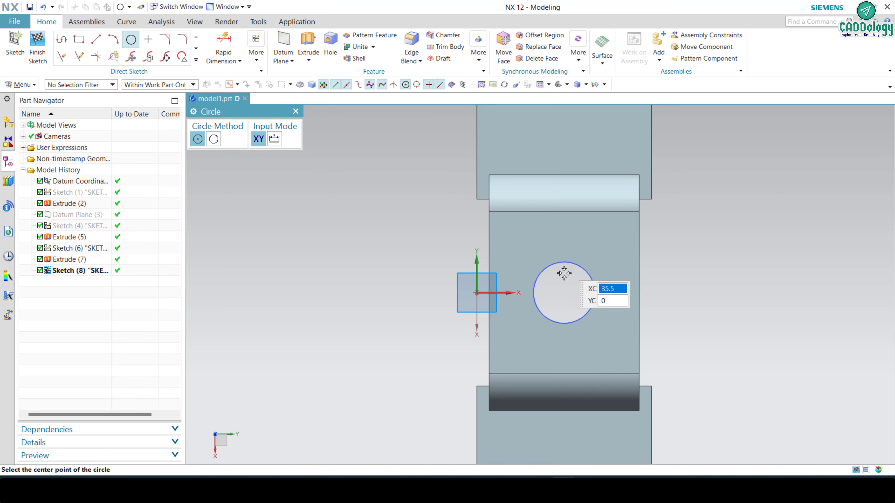
left_click(564, 293)
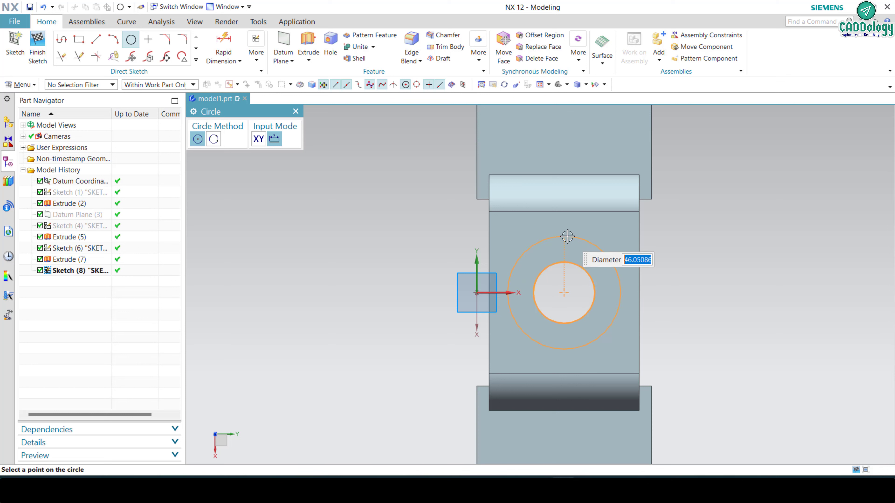
type("50")
key("Return")
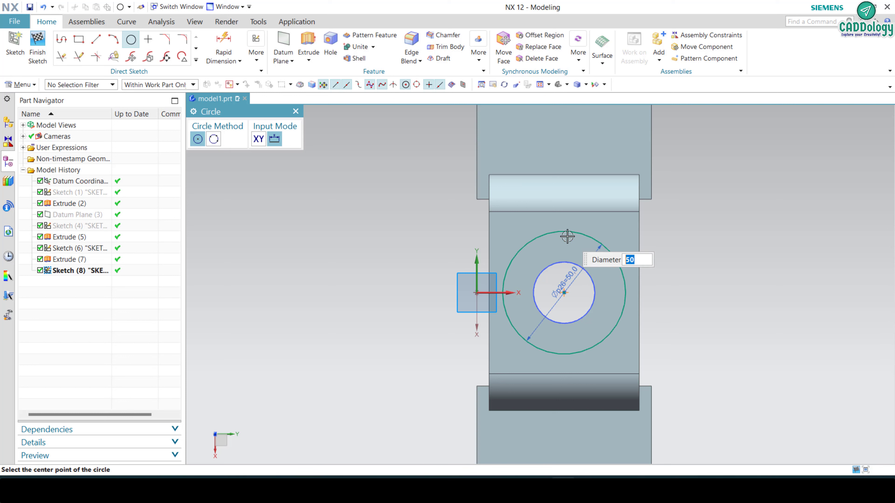
key("Escape")
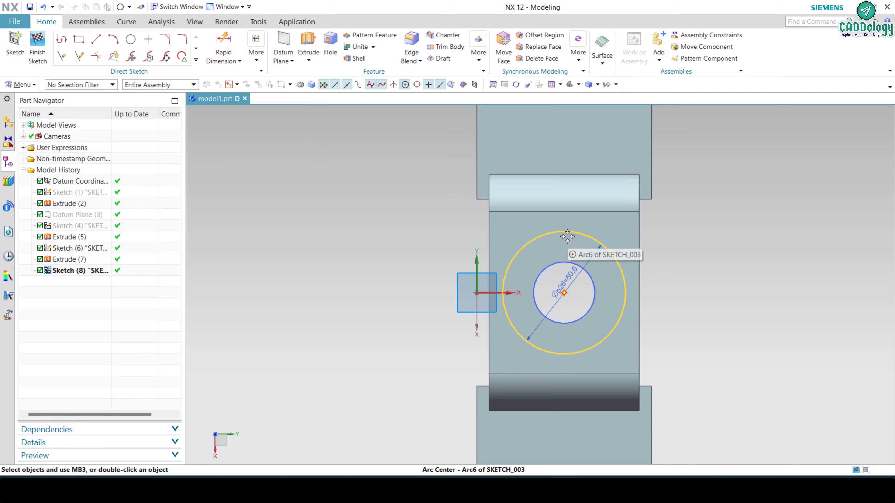
middle_click_drag(564, 244, 553, 247)
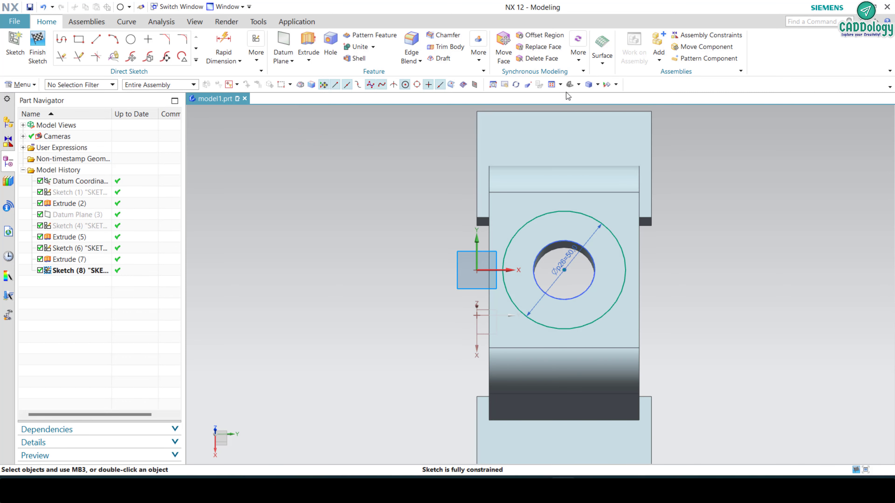
key("Home")
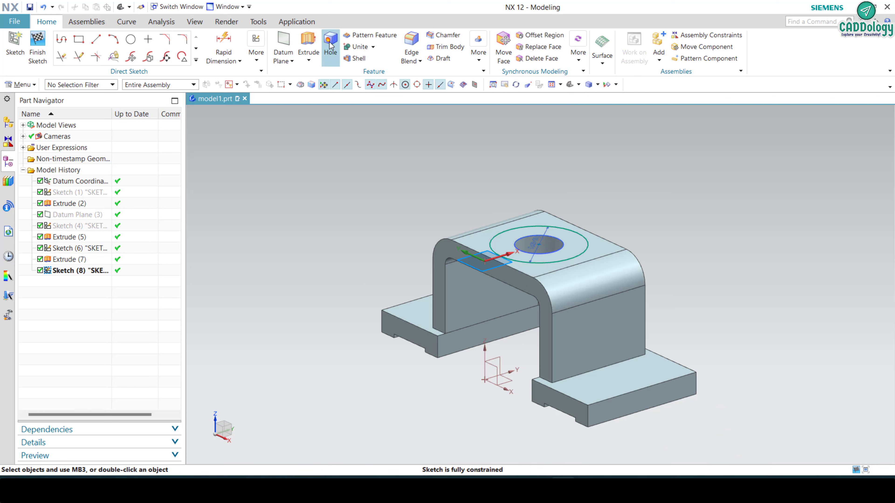
Extrude both concentric circles 25 mm as a new body, forming the hollow boss.
key("ctrl+q")
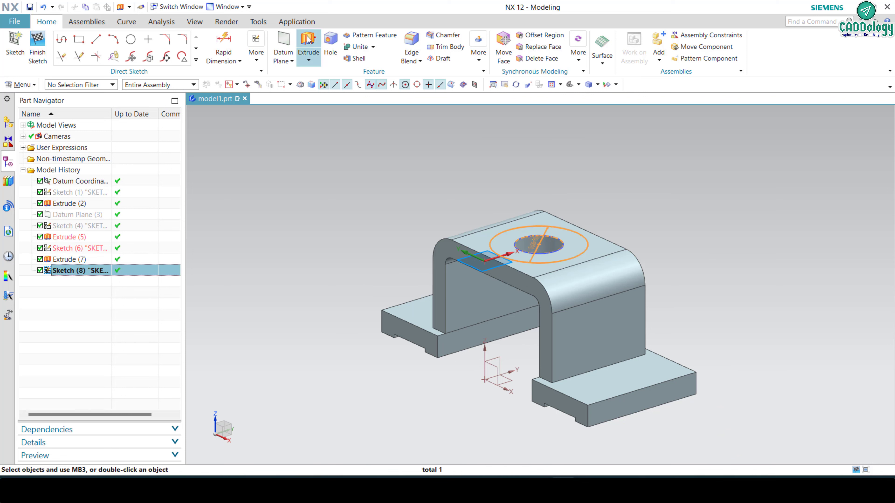
left_click(308, 40)
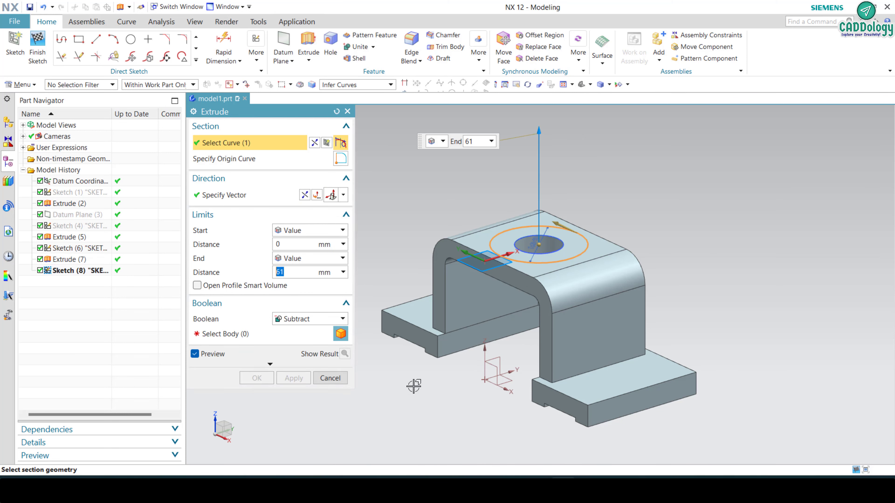
left_click(306, 319)
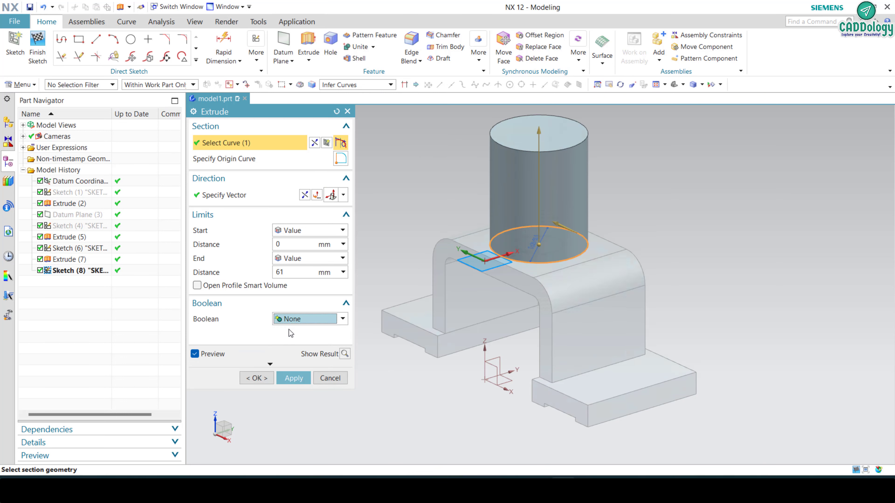
left_click(630, 285)
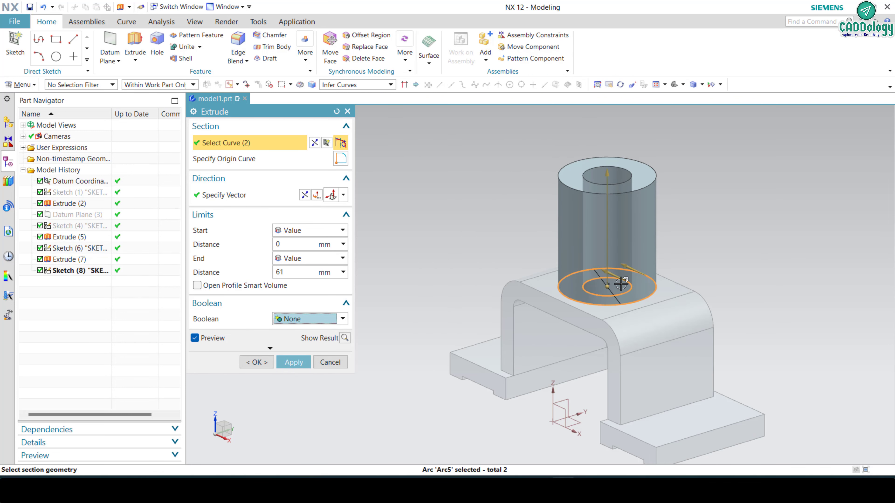
left_click(283, 273)
type("25")
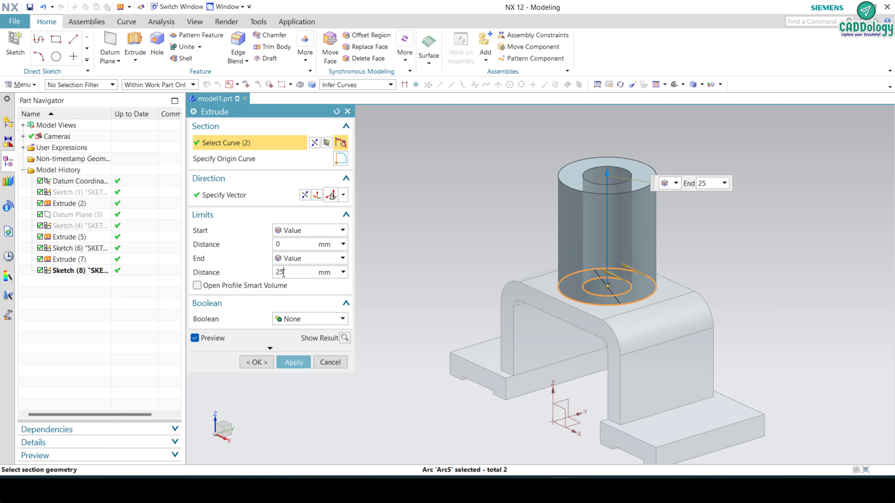
key("Return")
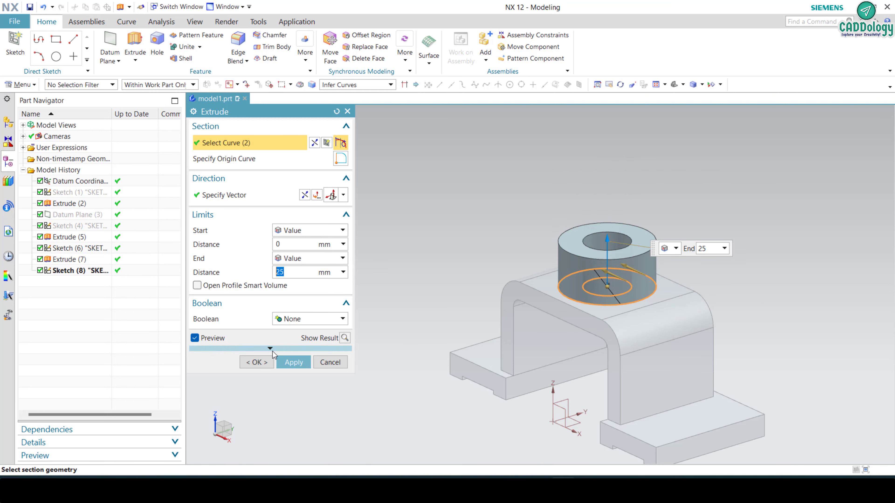
left_click(257, 362)
middle_click_drag(562, 277, 567, 282)
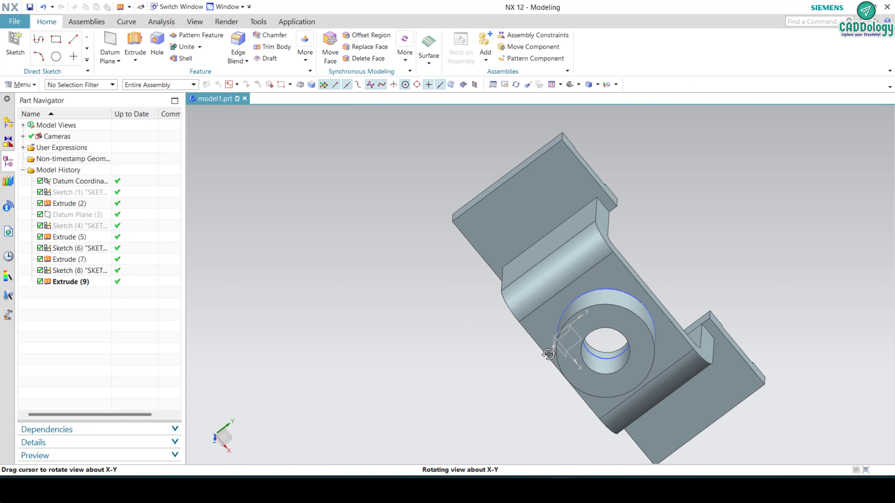
right_click(87, 273)
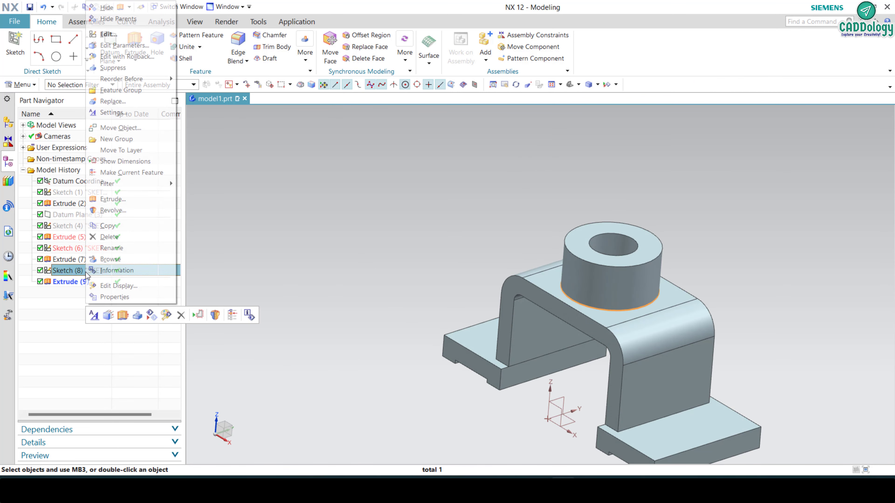
Hide boss Sketch (8) and place new Sketch (10) on the front base pad's top face.
left_click(107, 8)
key("ctrl+f")
left_click(14, 46)
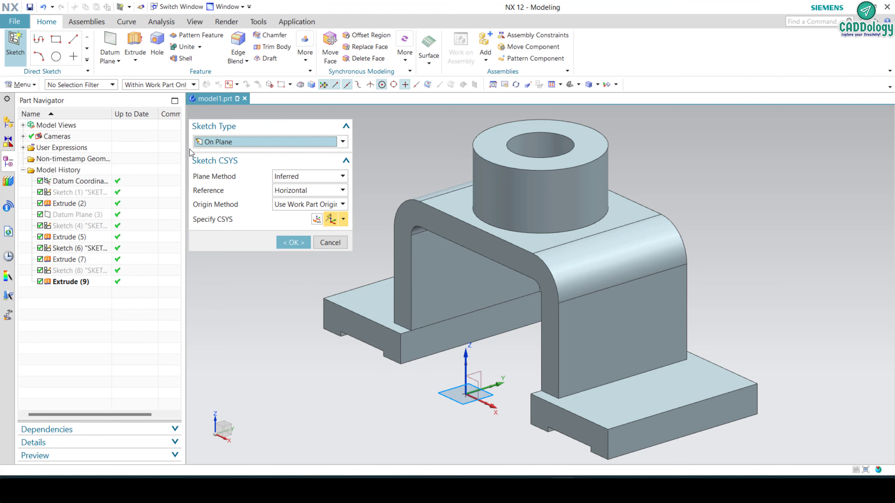
left_click(652, 391)
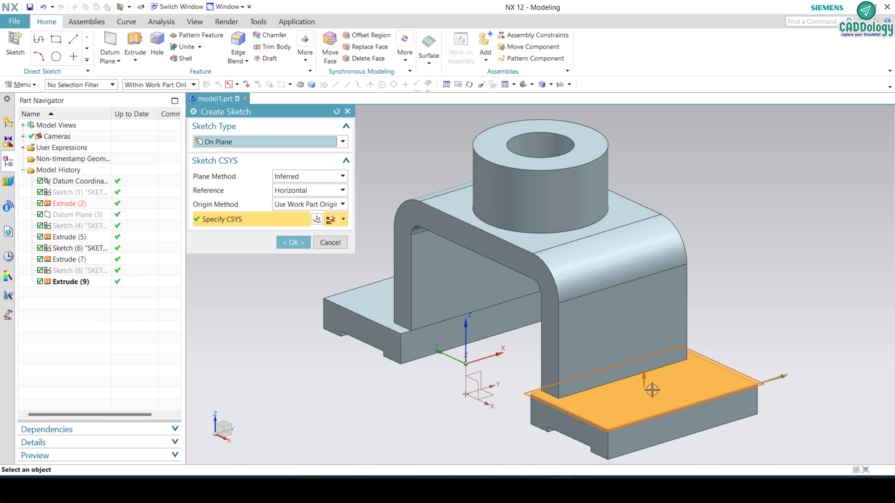
middle_click(314, 261)
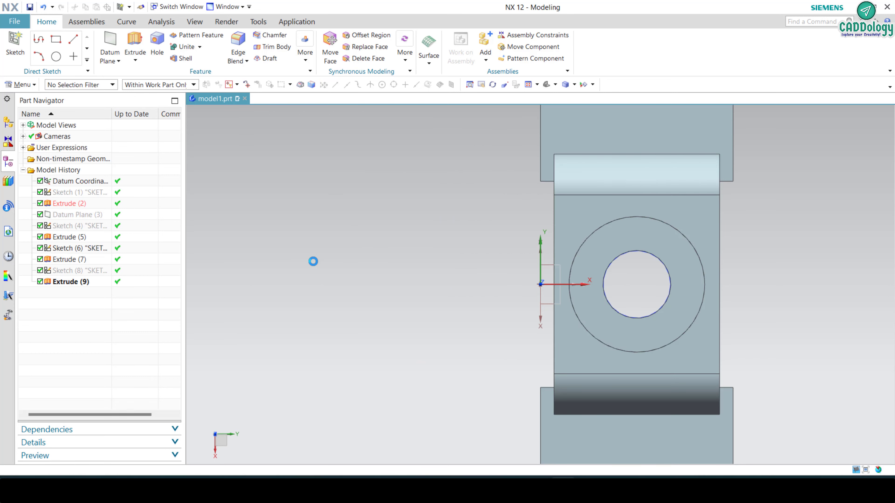
scroll(543, 434, "down", 2)
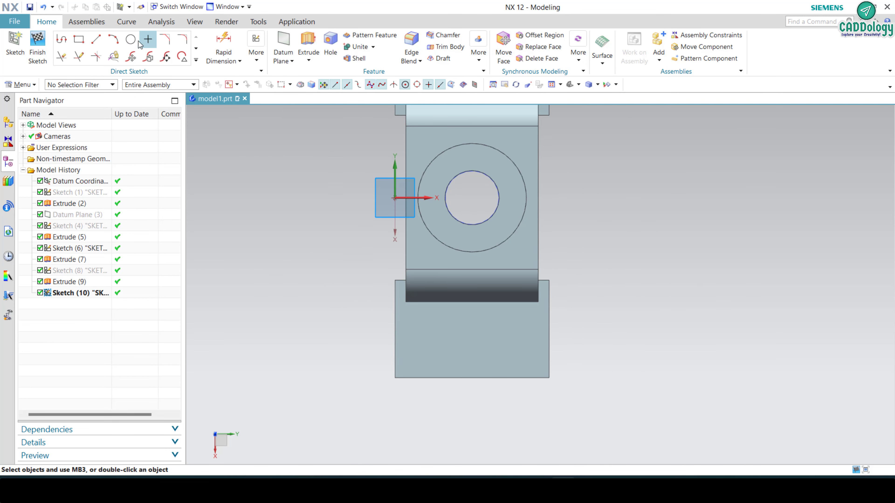
Draw two 12 mm circles side by side on the base pad.
left_click(130, 40)
left_click(513, 337)
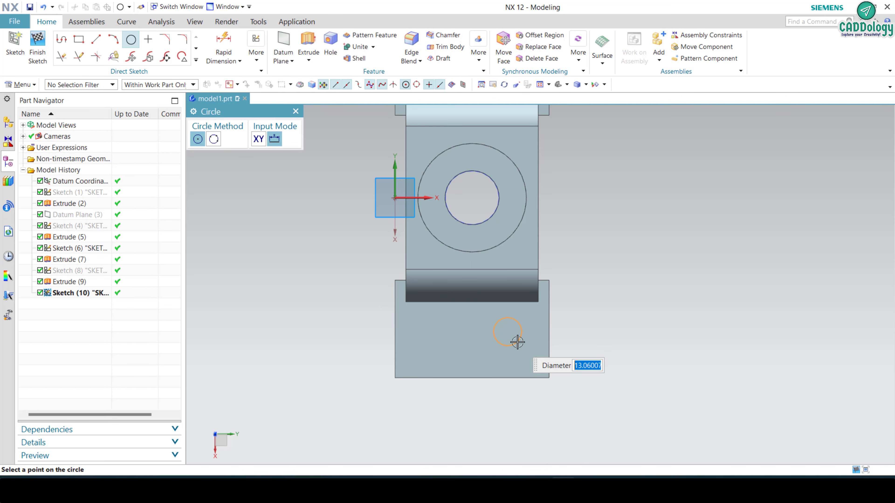
type("12")
key("Return")
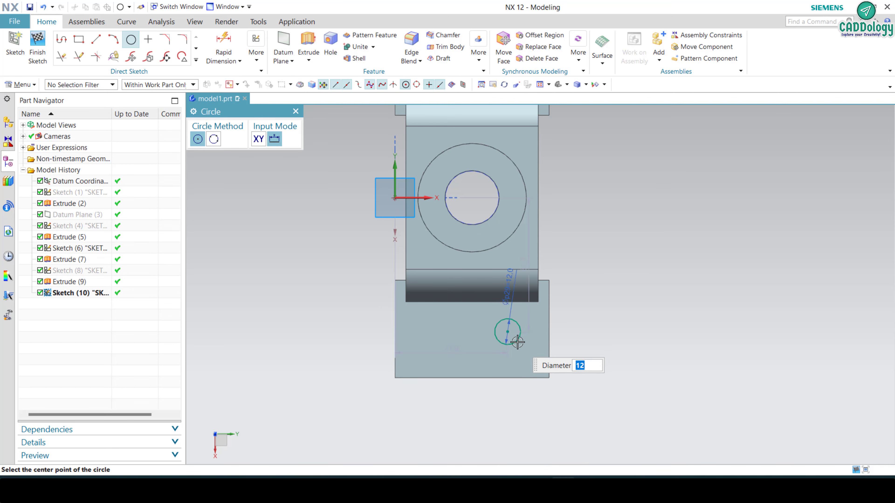
left_click(446, 331)
key("Escape")
scroll(564, 338, "down", 2)
Dimension both circles 20 mm above the base pad's bottom edge.
key("d")
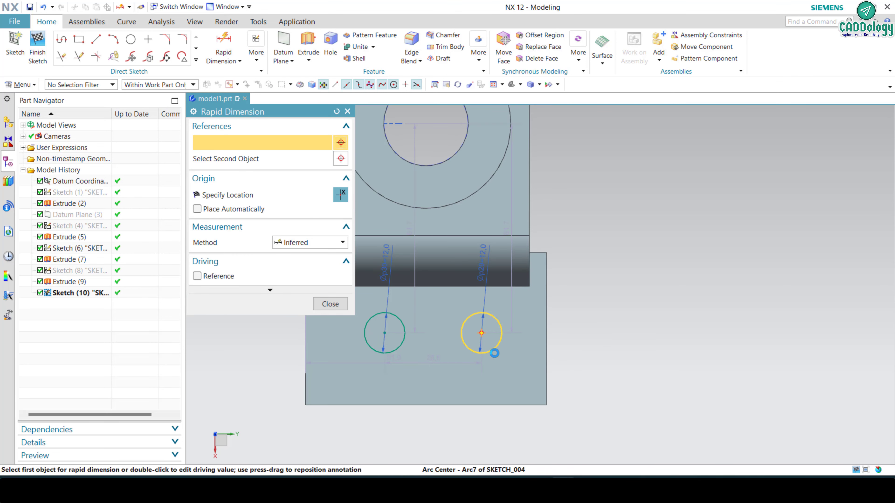
left_click(482, 332)
left_click(488, 405)
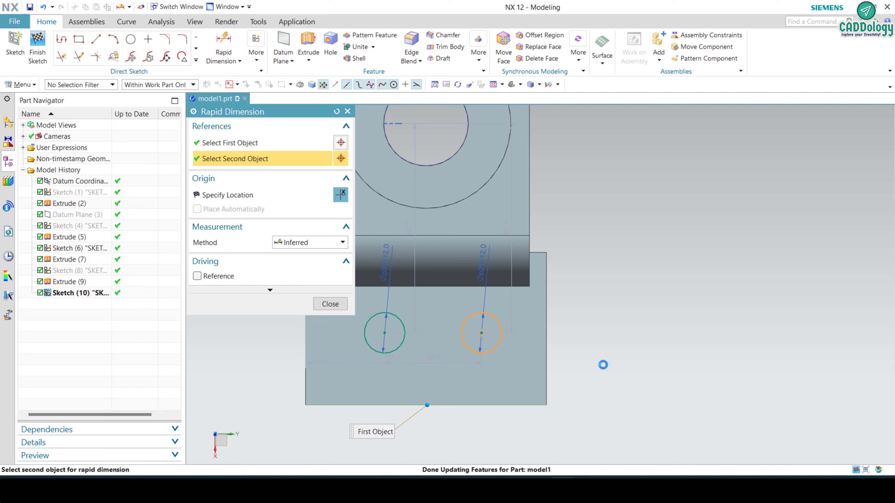
left_click(645, 368)
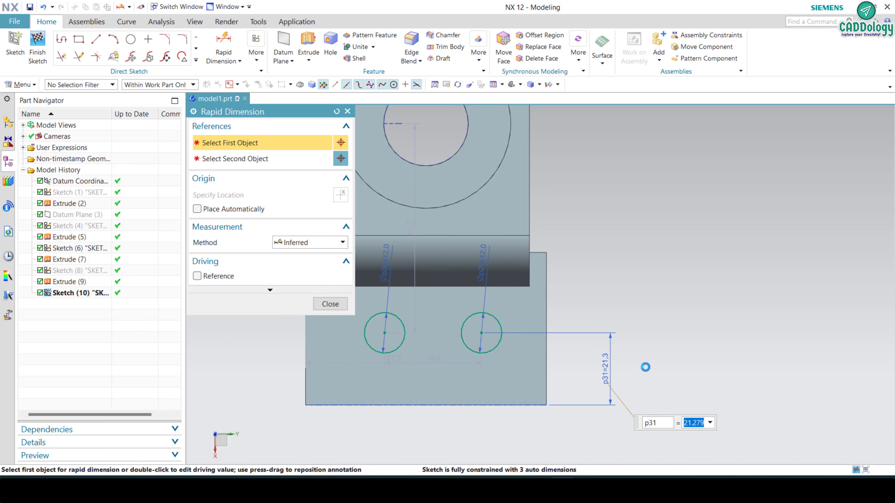
type("20")
key("Return")
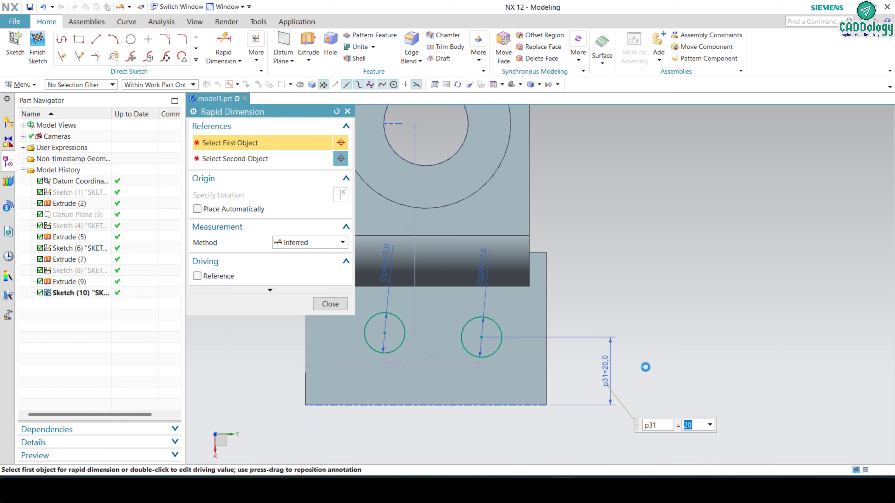
left_click(382, 334)
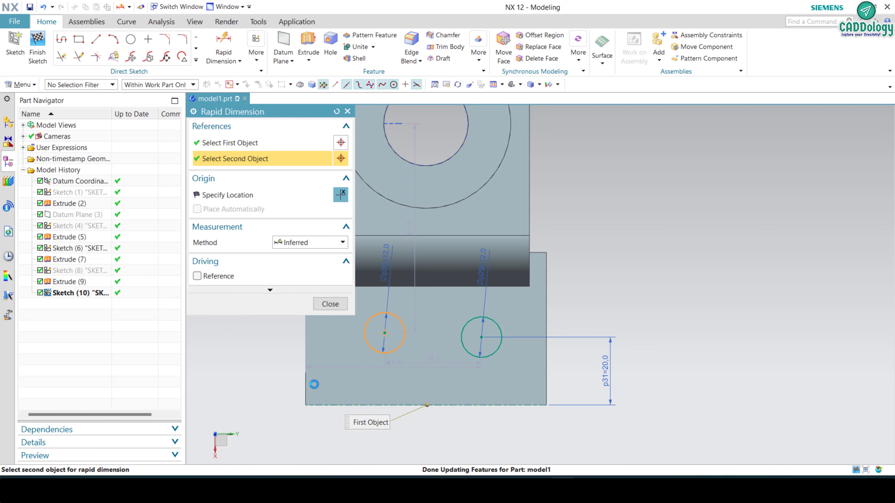
left_click(385, 405)
left_click(283, 393)
type("20")
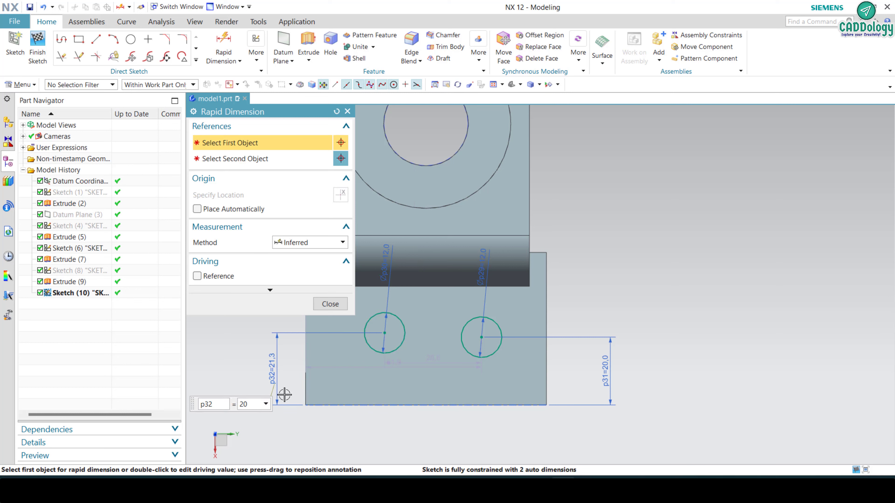
key("Return")
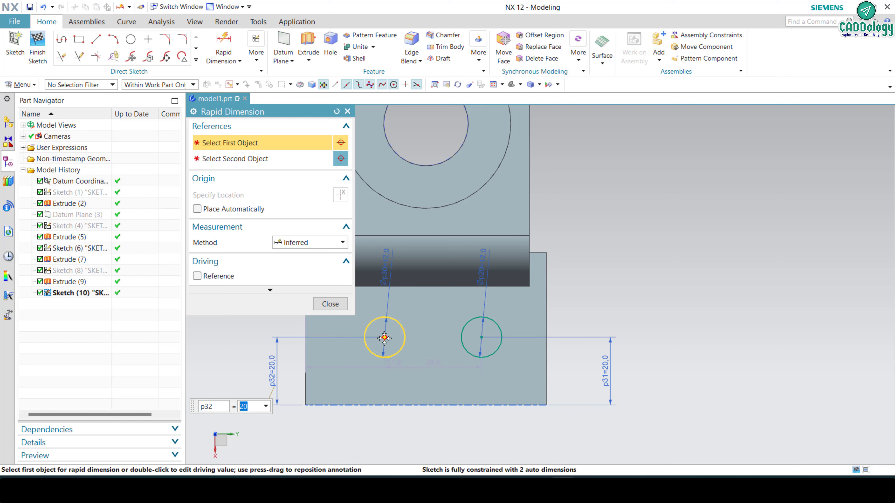
Set the spacing between the two circle centres to 25 mm.
left_click(384, 338)
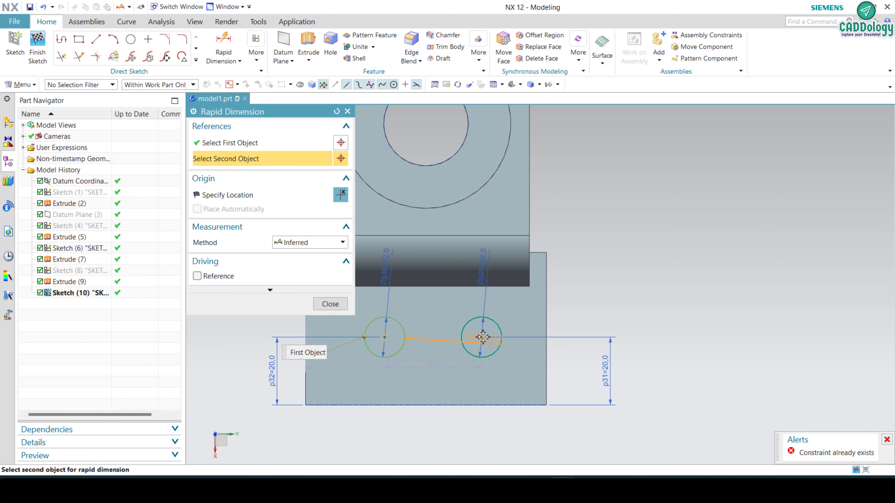
left_click(481, 337)
left_click(440, 421)
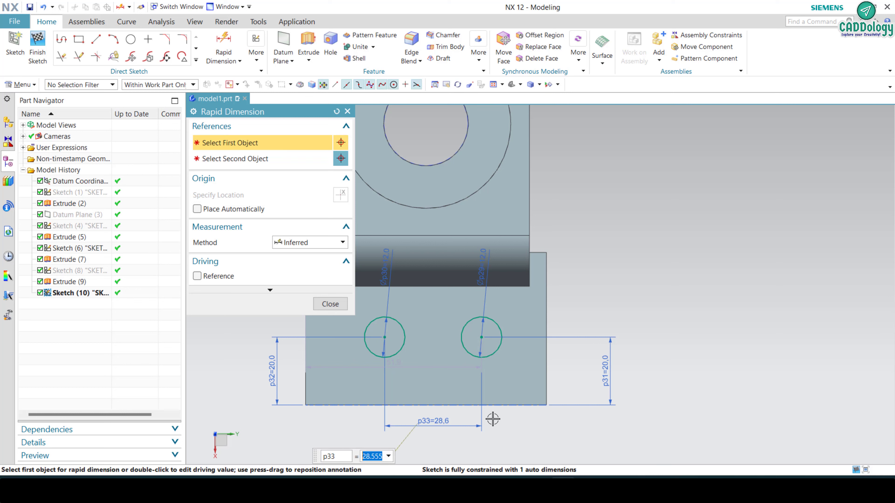
type("25")
key("Return")
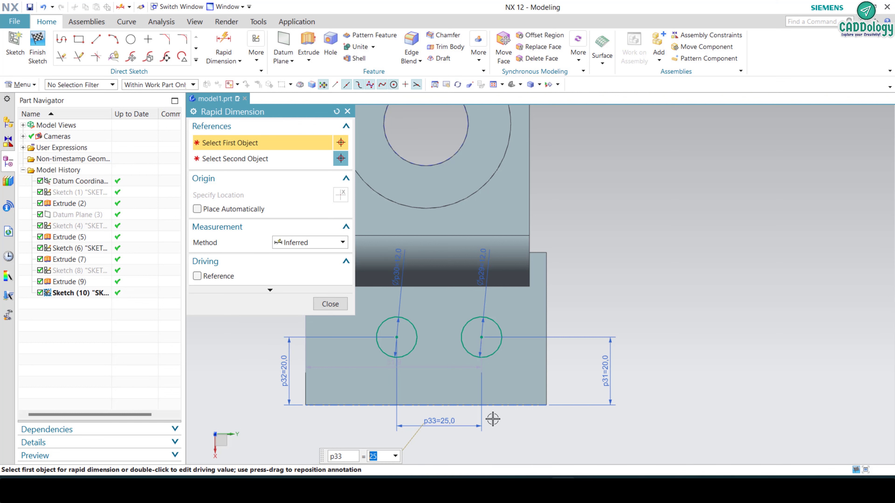
middle_click(493, 419)
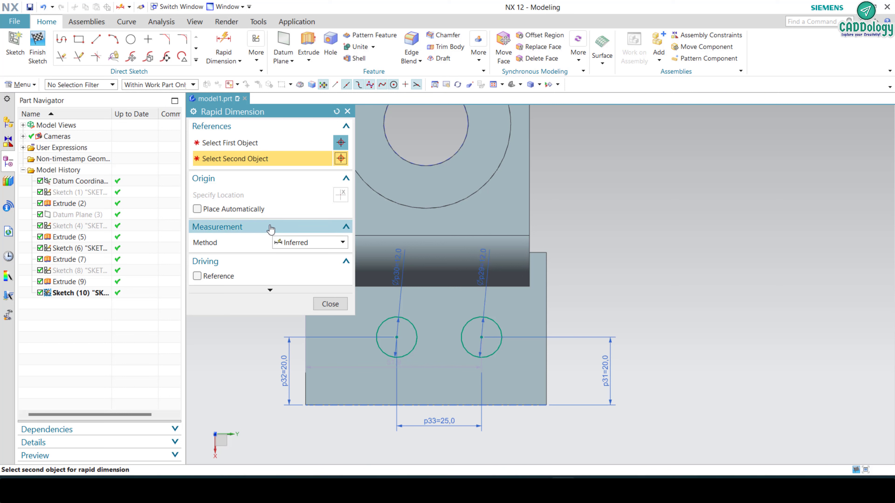
Locate the right circle 23 mm from the base pad's right edge.
left_click(330, 304)
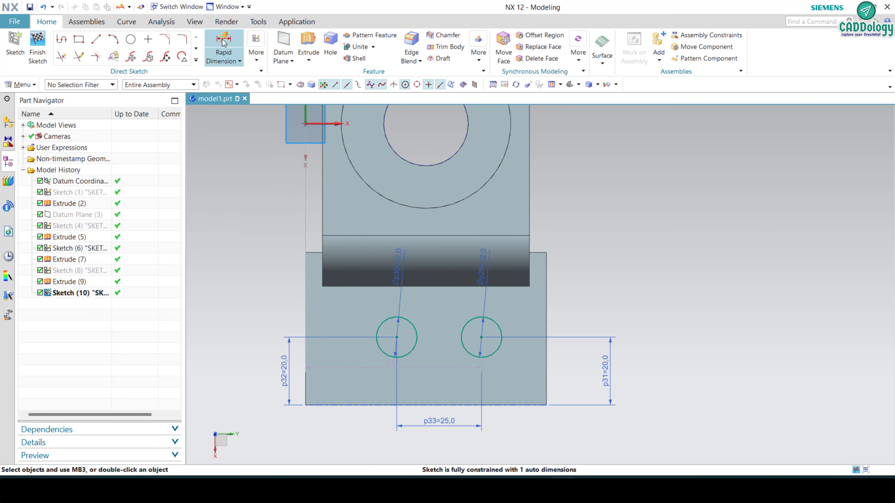
left_click(481, 337)
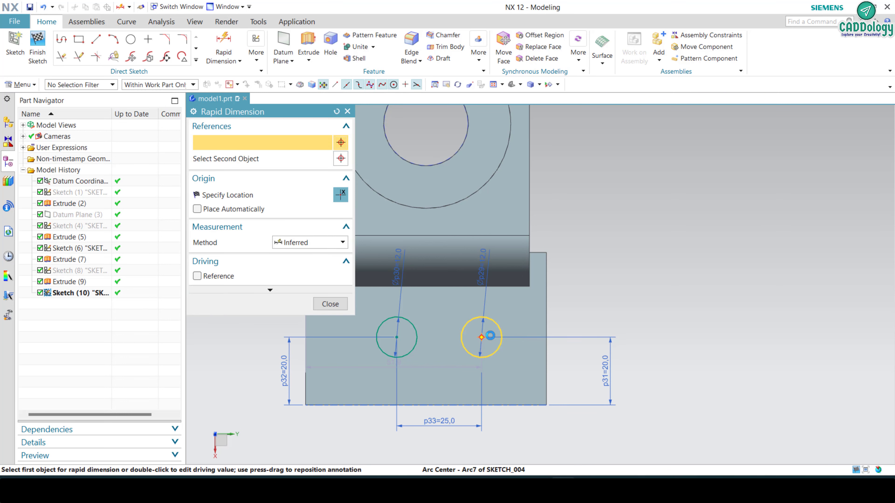
left_click(548, 330)
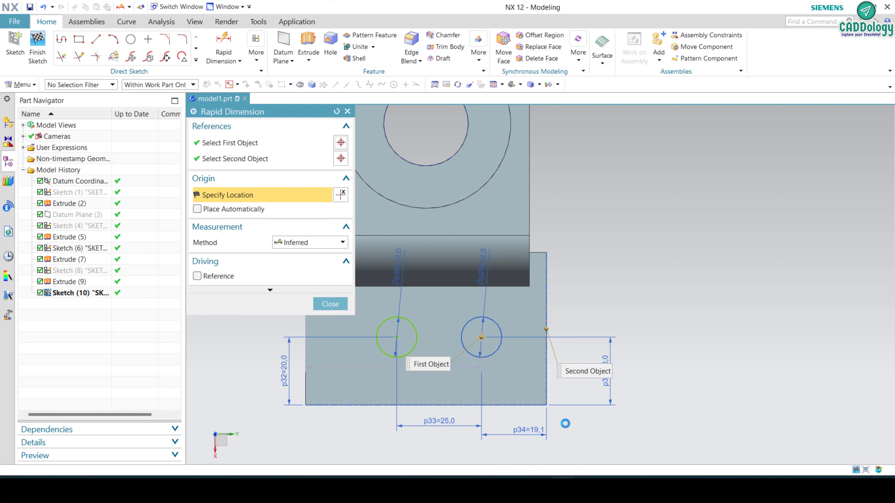
left_click(565, 424)
type("23")
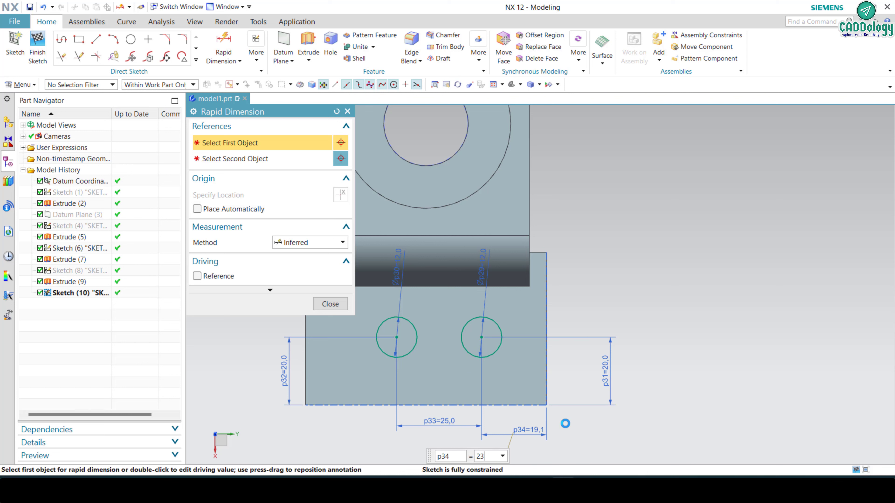
key("Return")
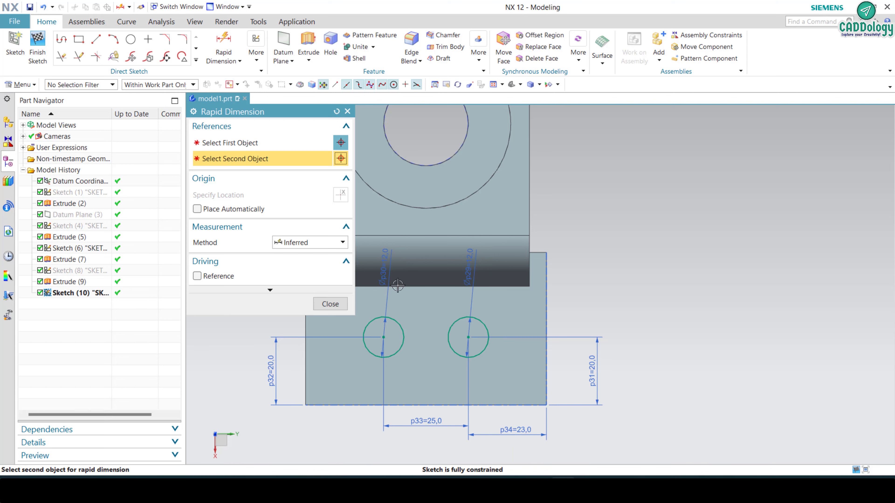
left_click(330, 304)
scroll(479, 428, "down", 2)
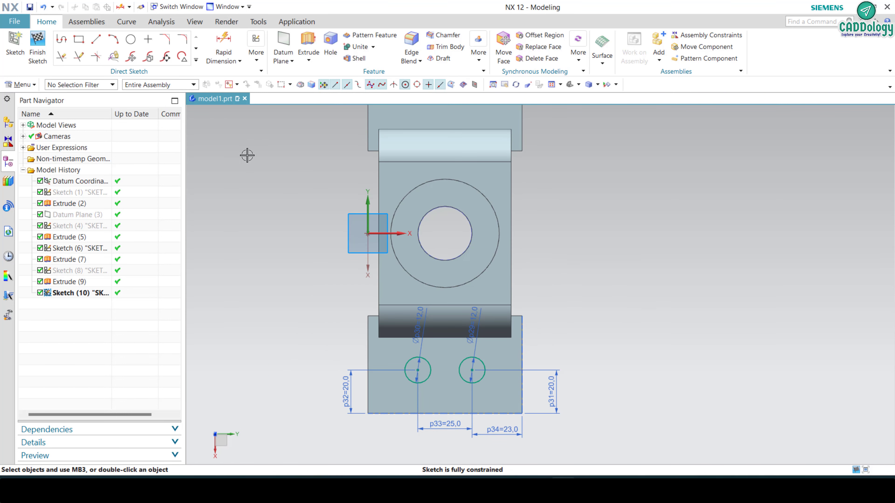
left_click(196, 60)
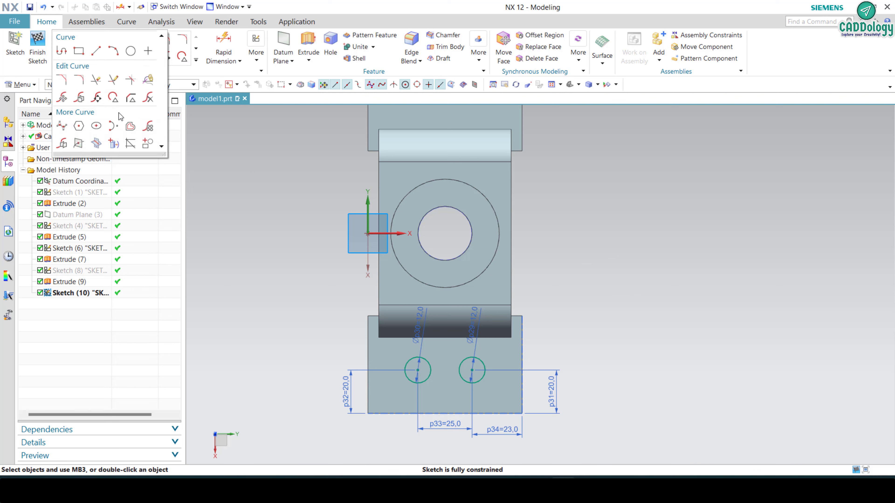
Mirror both 12 mm circles across the horizontal sketch axis, then finish the sketch.
left_click(66, 141)
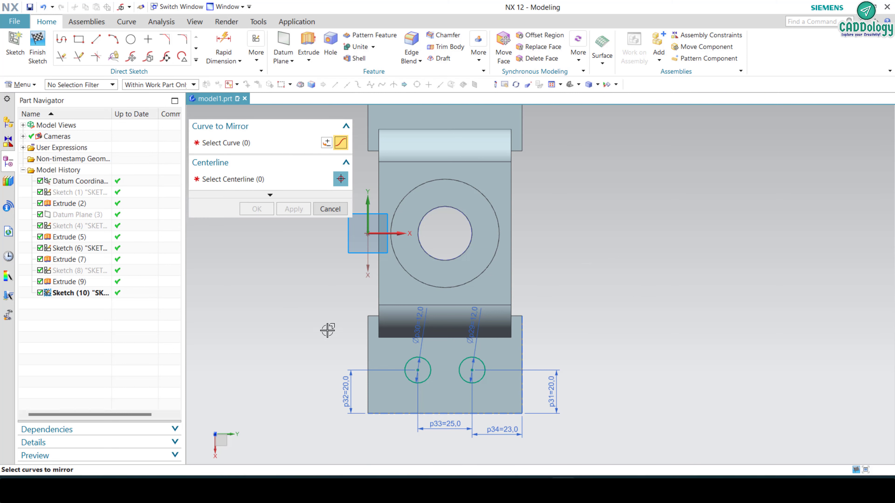
left_click(409, 362)
left_click(466, 360)
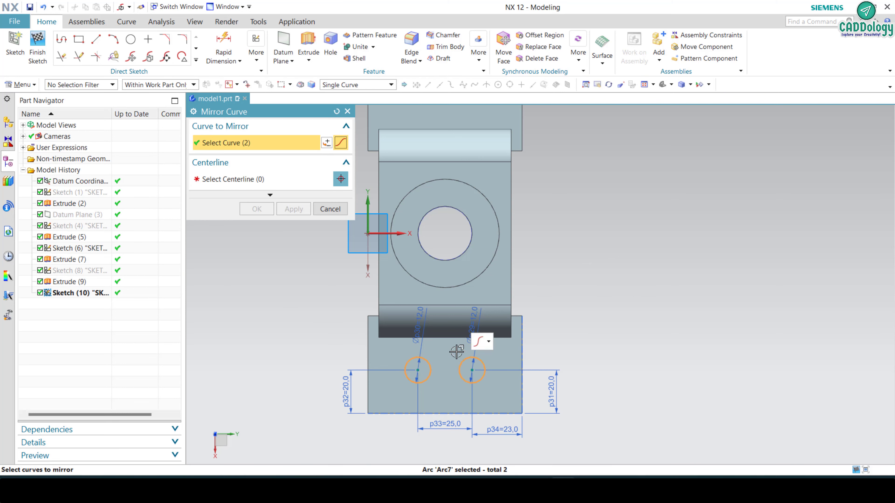
left_click(279, 180)
left_click(395, 232)
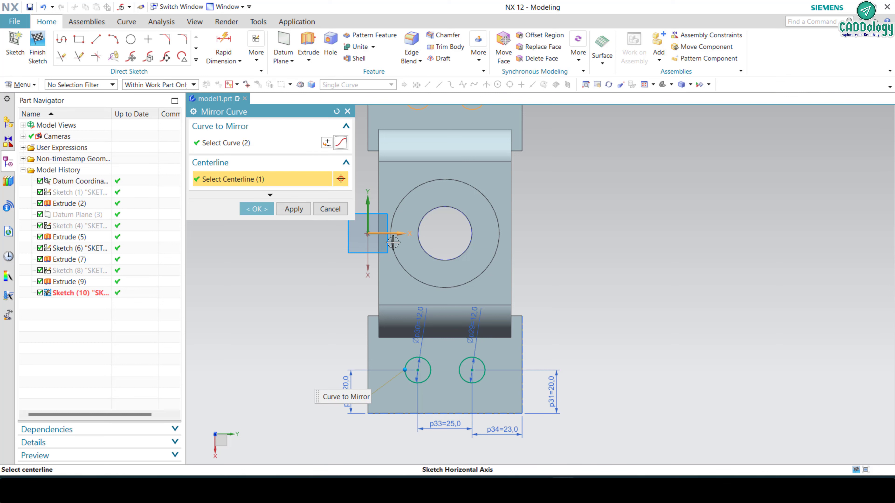
scroll(394, 368, "down", 1)
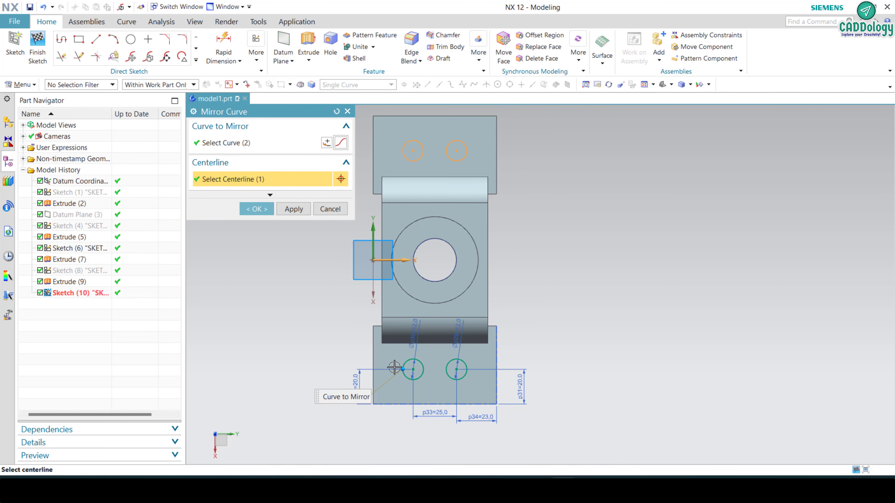
left_click(259, 208)
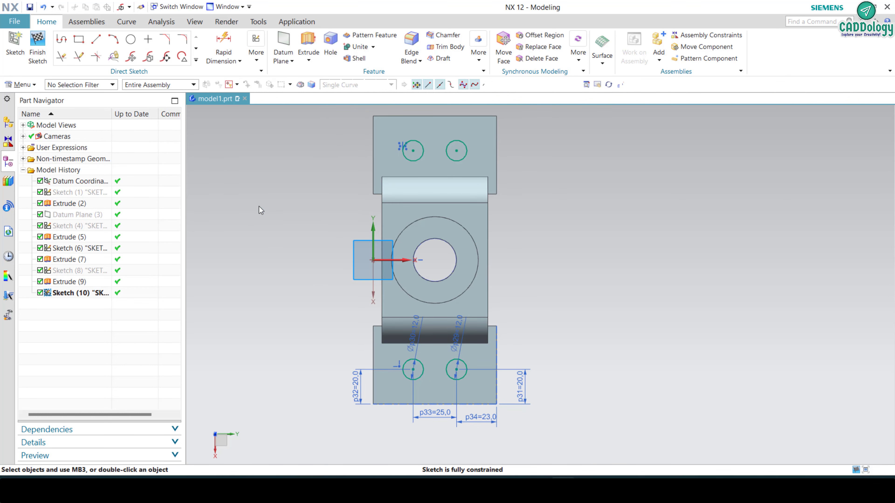
left_click(50, 47)
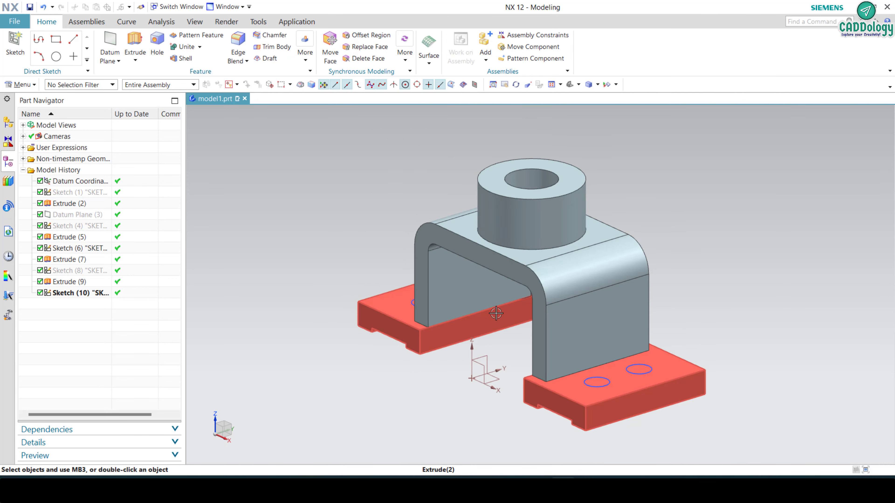
Extrude the four hole circles downward as a Subtract cut through the front base block.
left_click(135, 44)
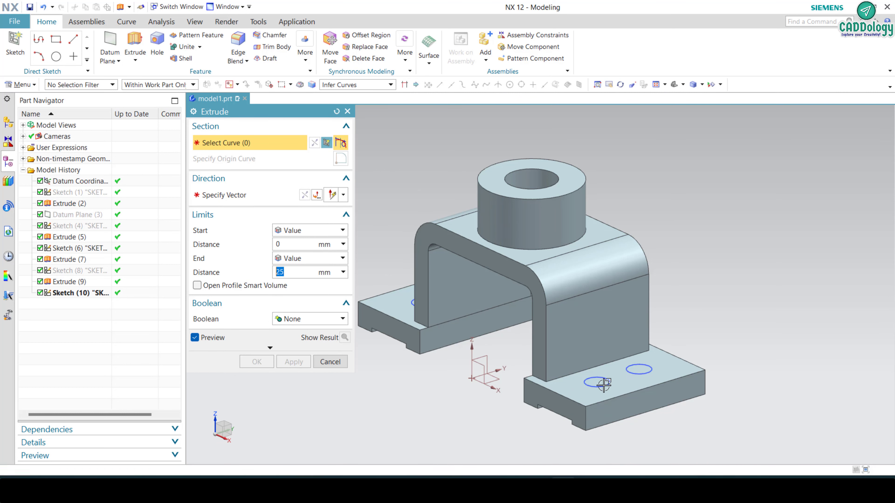
left_click(597, 381)
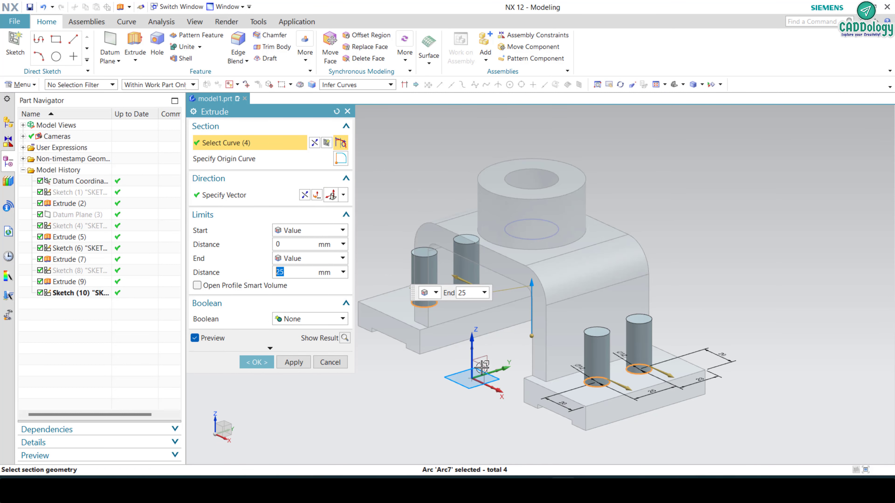
left_click(305, 195)
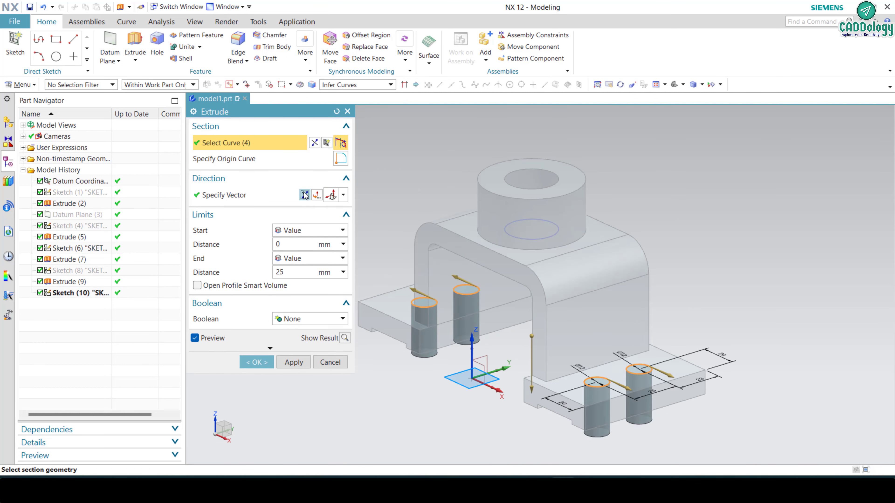
left_click(296, 318)
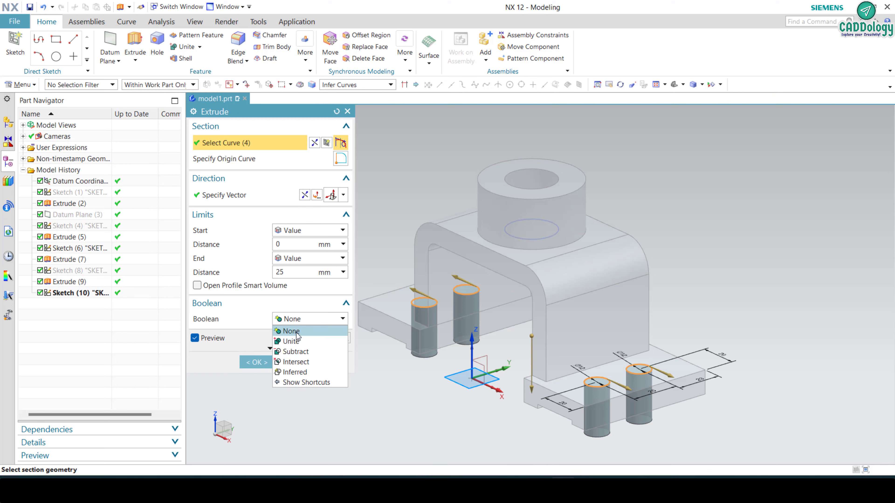
left_click(295, 352)
left_click(559, 388)
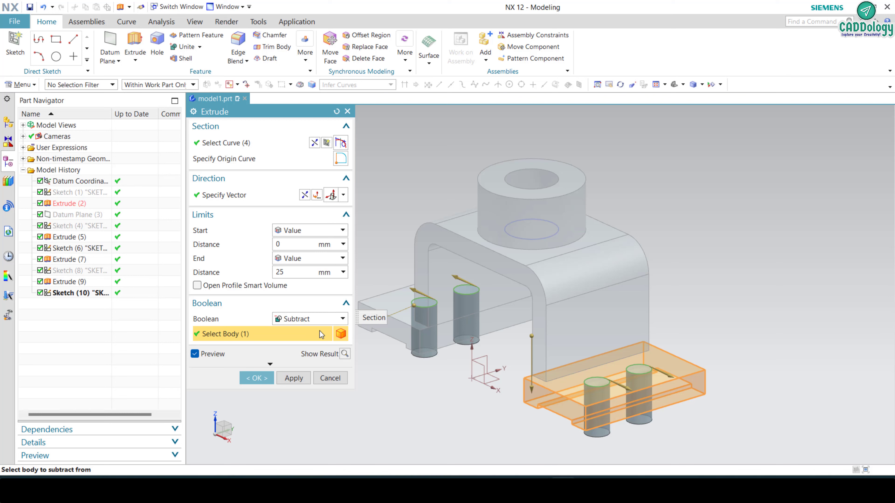
left_click(265, 379)
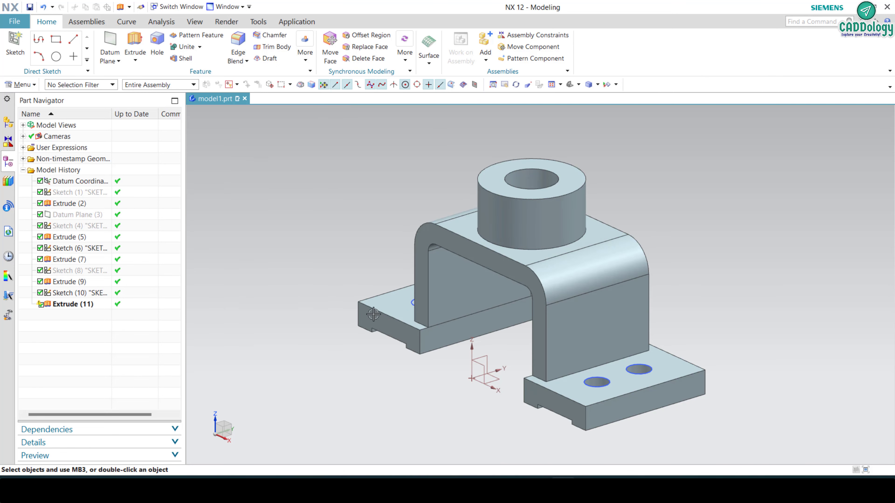
Cut the holes through the rear base block, reversing direction after the outside-body error.
left_click(135, 42)
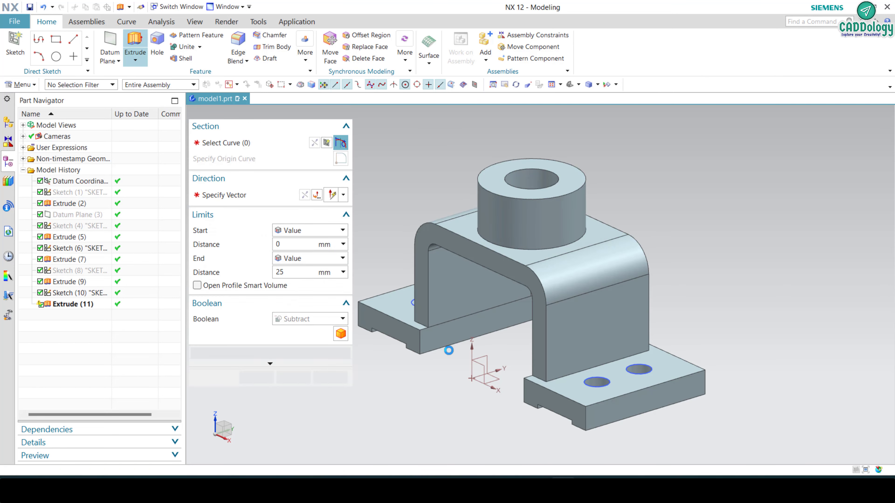
left_click(412, 300)
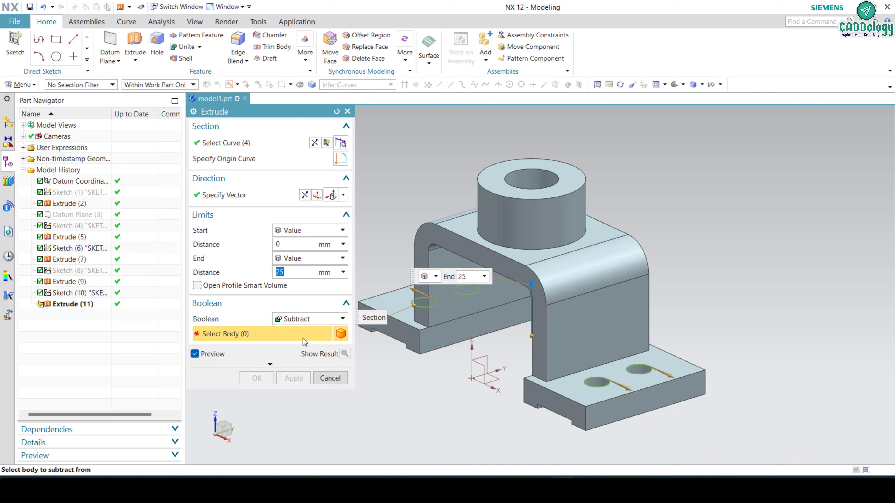
left_click(405, 332)
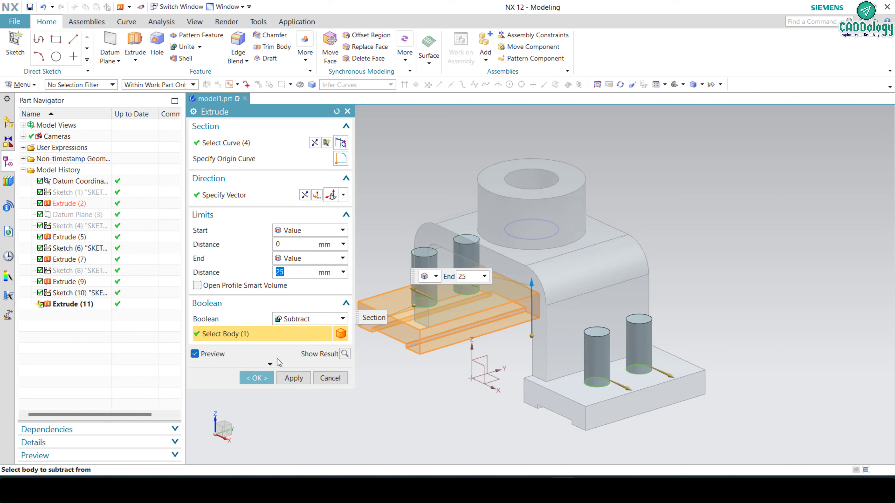
left_click(287, 379)
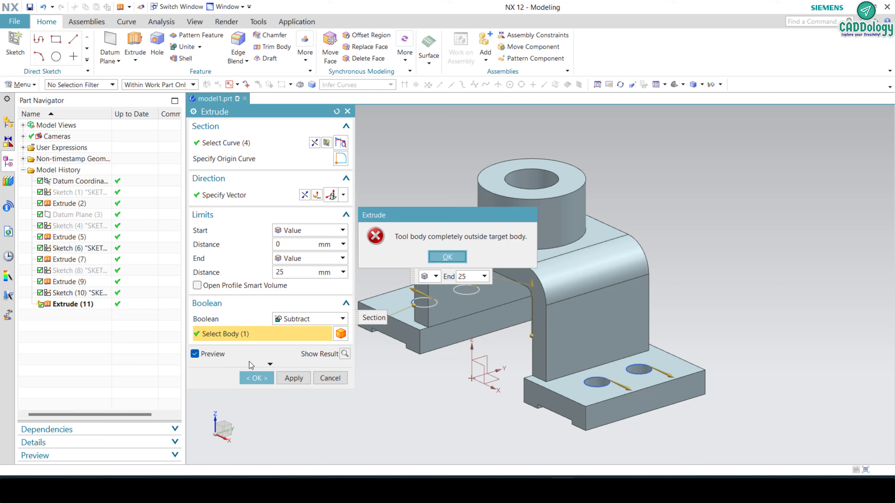
left_click(453, 261)
left_click(304, 195)
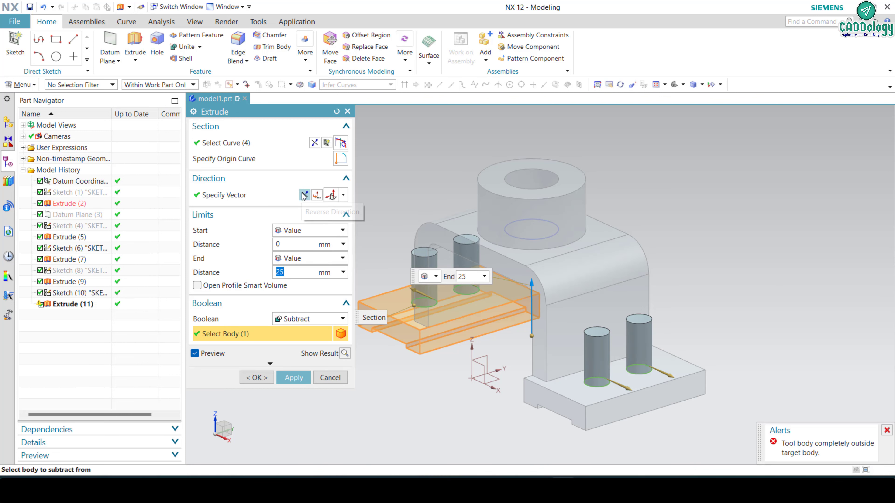
left_click(256, 378)
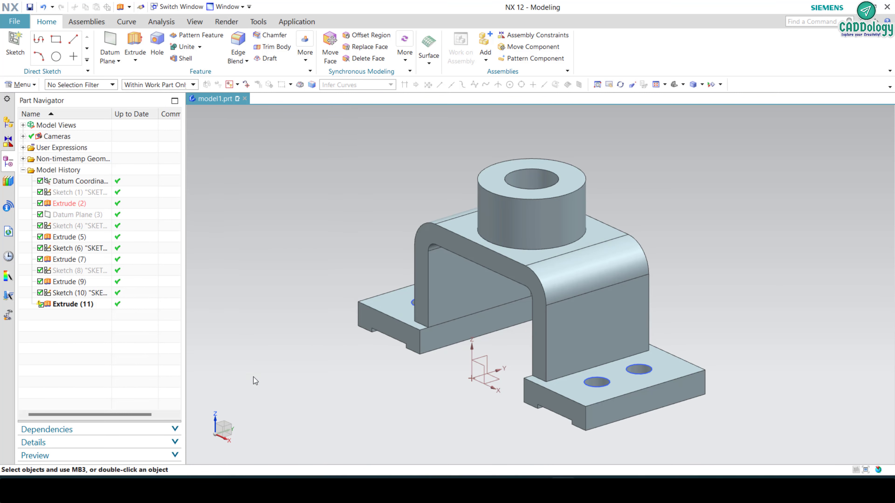
Orbit to inspect the part's underside, then switch to the isometric view.
mouse_move(329, 427)
middle_mouse_down()
mouse_move(403, 405)
mouse_move(387, 381)
middle_mouse_up()
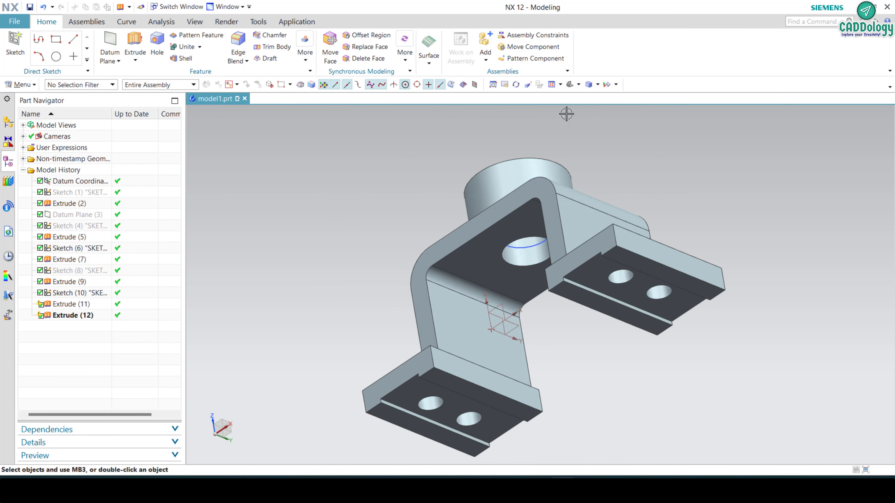
left_click(572, 85)
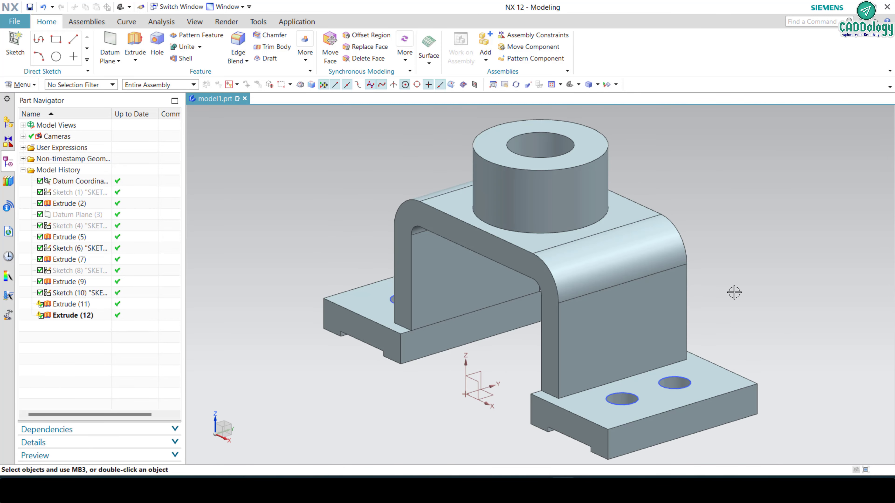
left_click(579, 85)
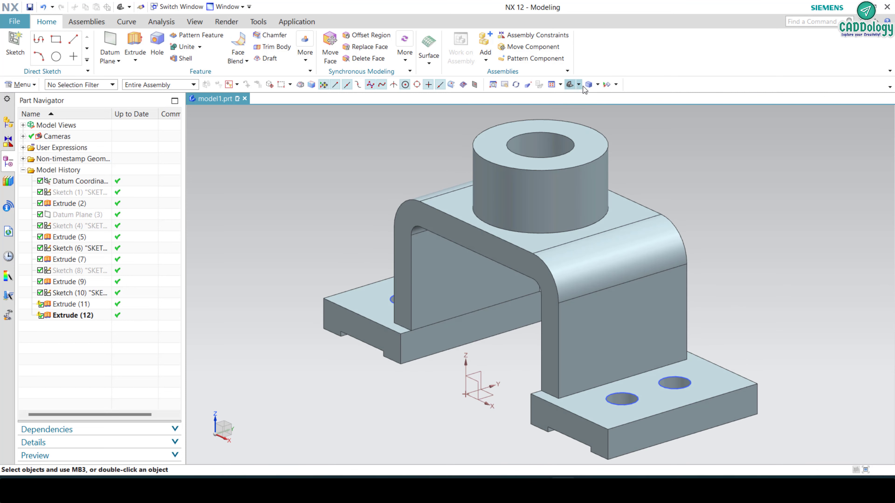
left_click(578, 85)
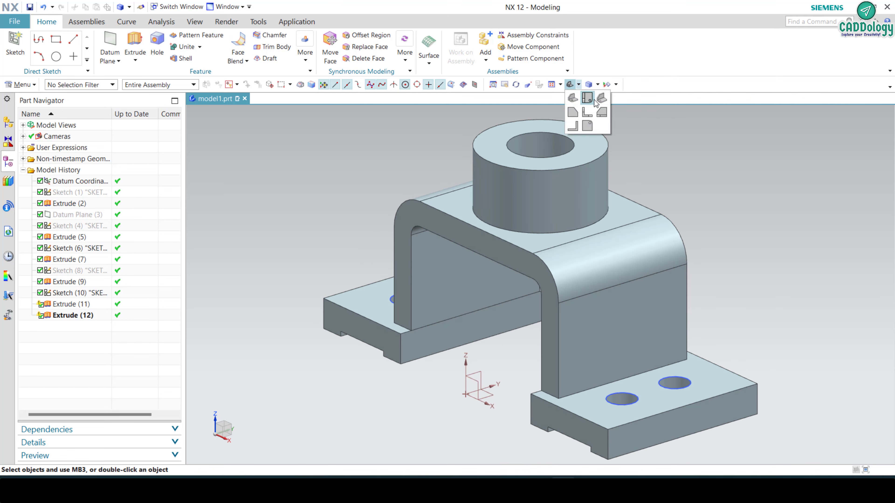
Render the part shaded without edge lines and adjust pan and zoom.
left_click(597, 85)
left_click(605, 101)
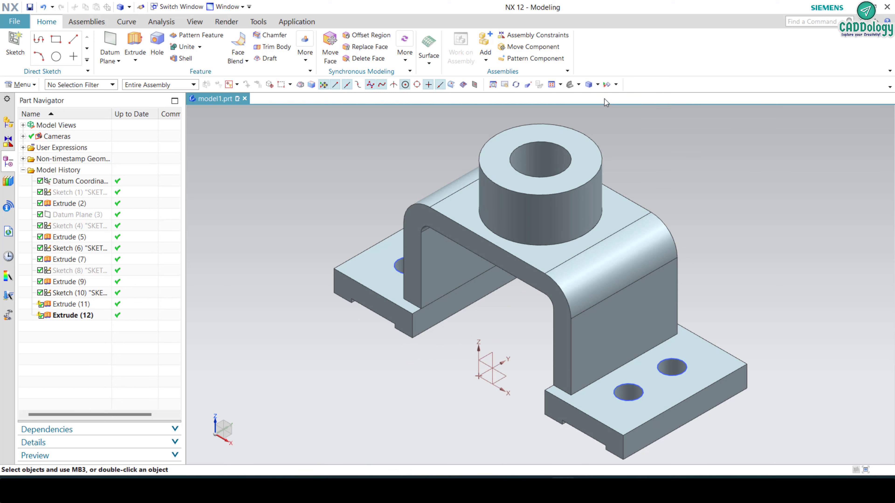
left_click(598, 84)
left_click(606, 107)
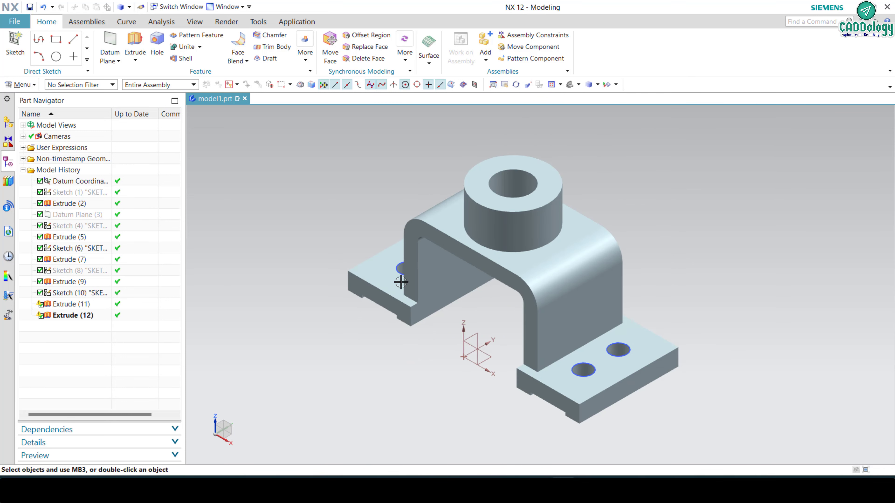
middle_click_drag(709, 190, 709, 191, "shift")
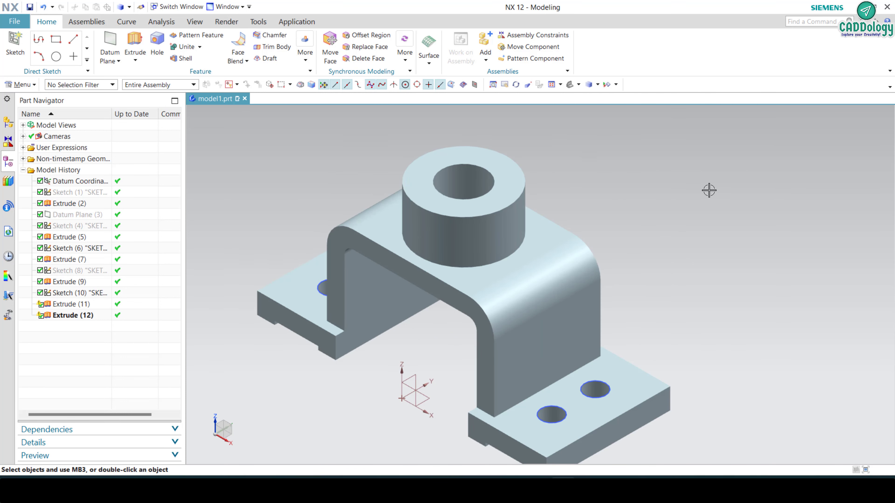
scroll(709, 190, "up", 2)
scroll(733, 309, "down", 2)
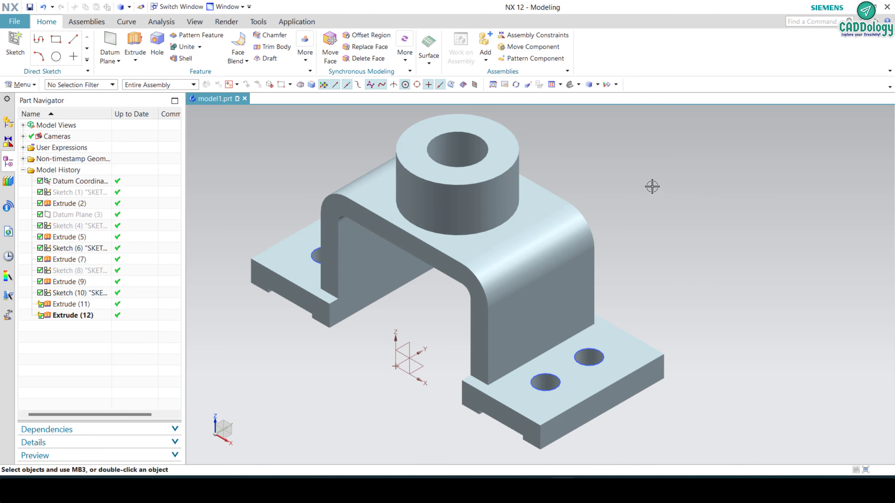